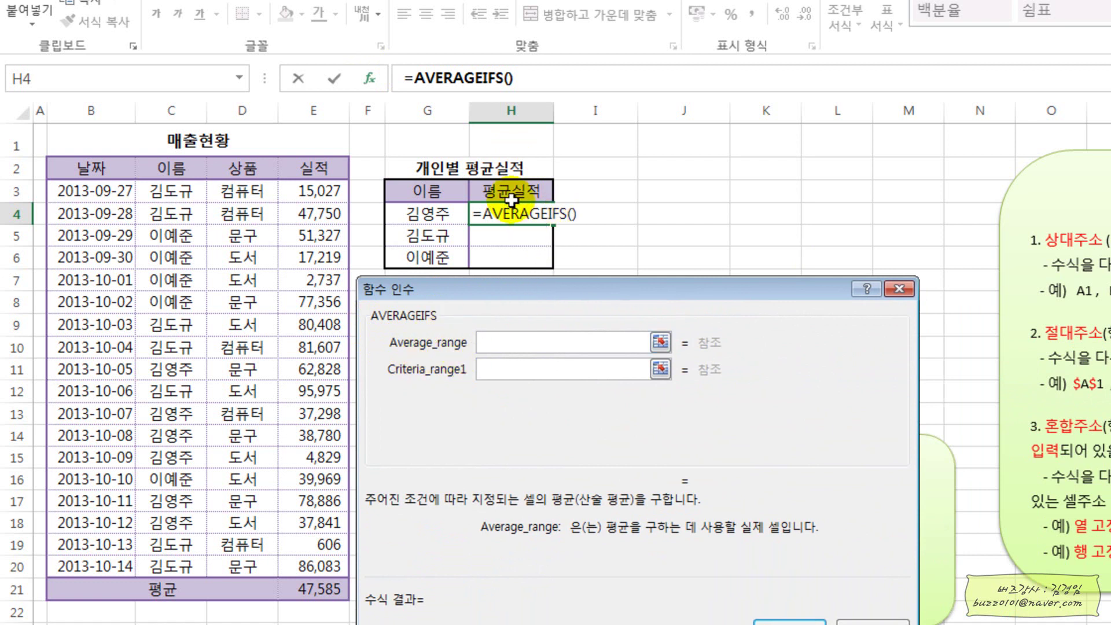
Step: Set the AVERAGEIFS arguments for H4: average range E3:E20, first criteria range C3:C20 and first criterion G4
drag(324, 191, 327, 560)
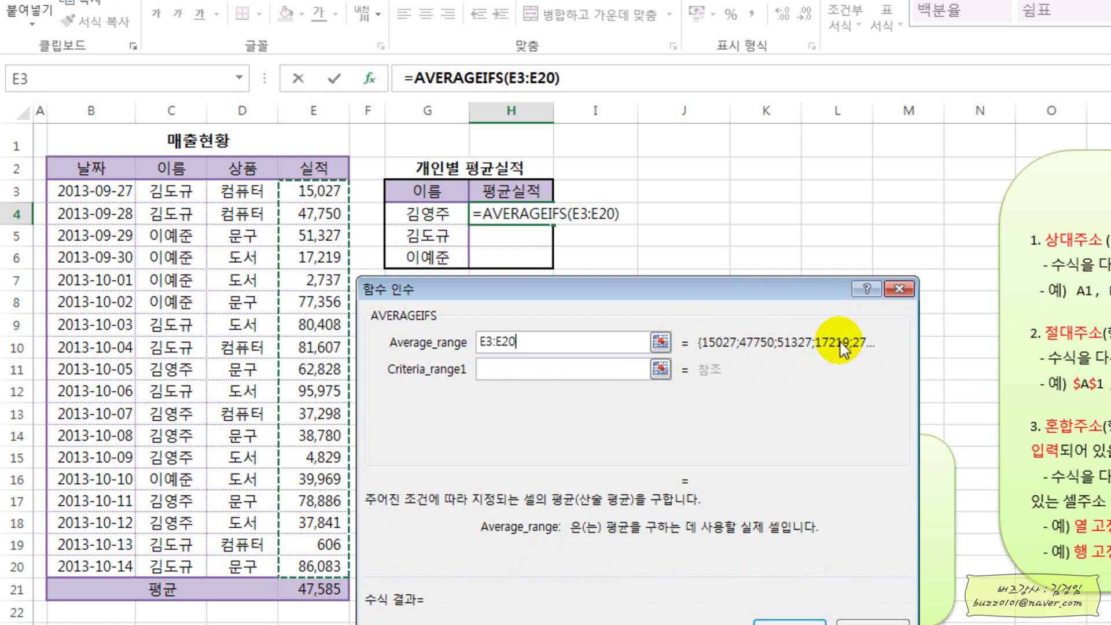
click(513, 370)
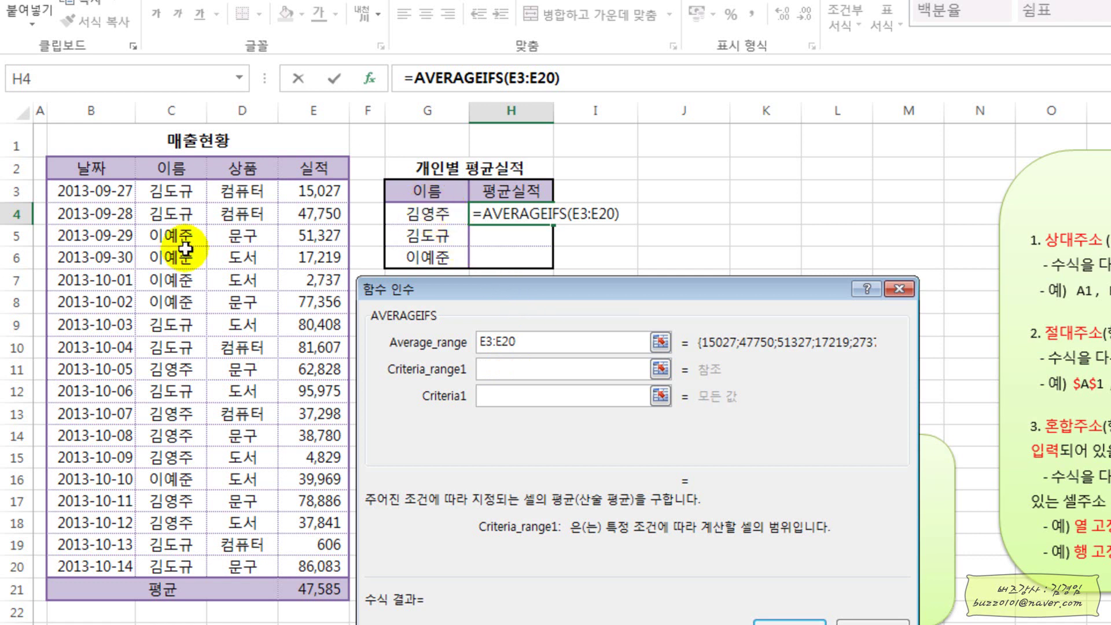
drag(169, 192, 172, 562)
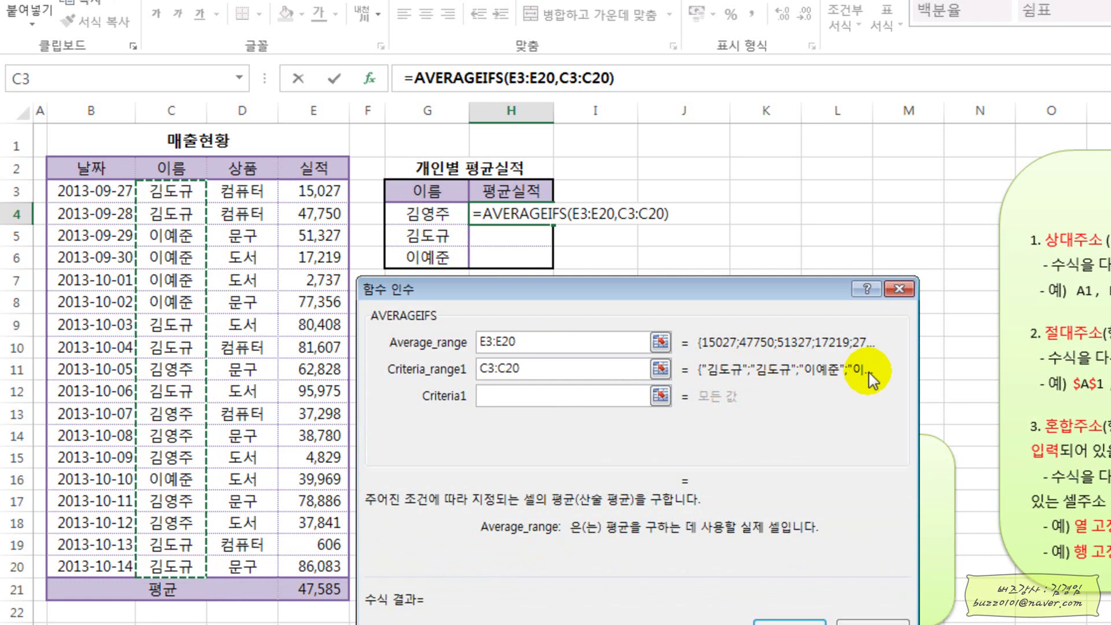
click(504, 397)
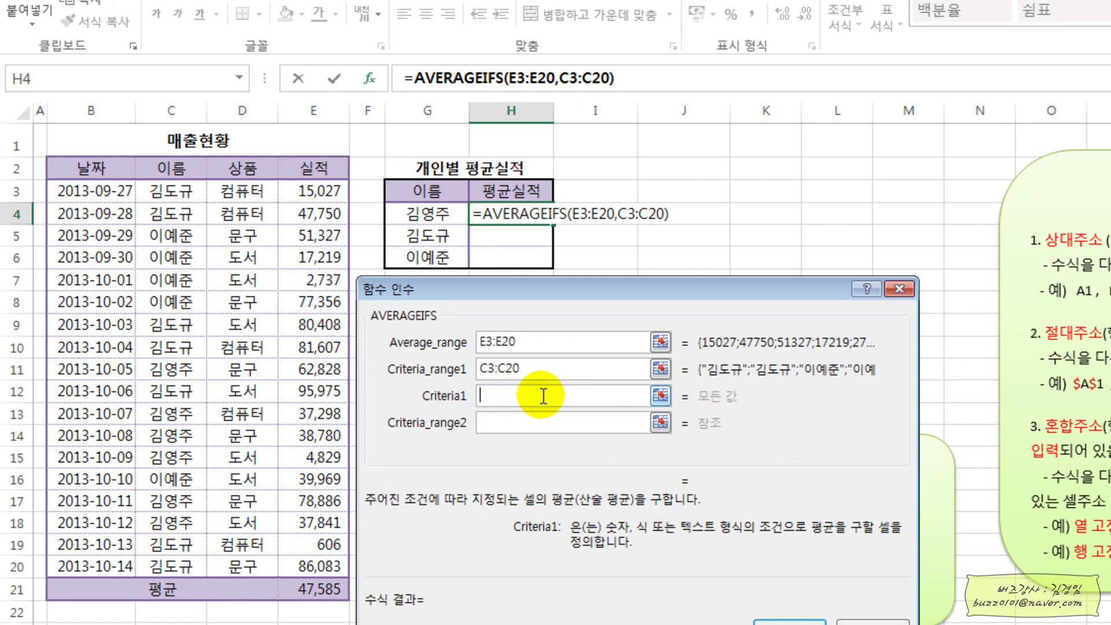
click(428, 214)
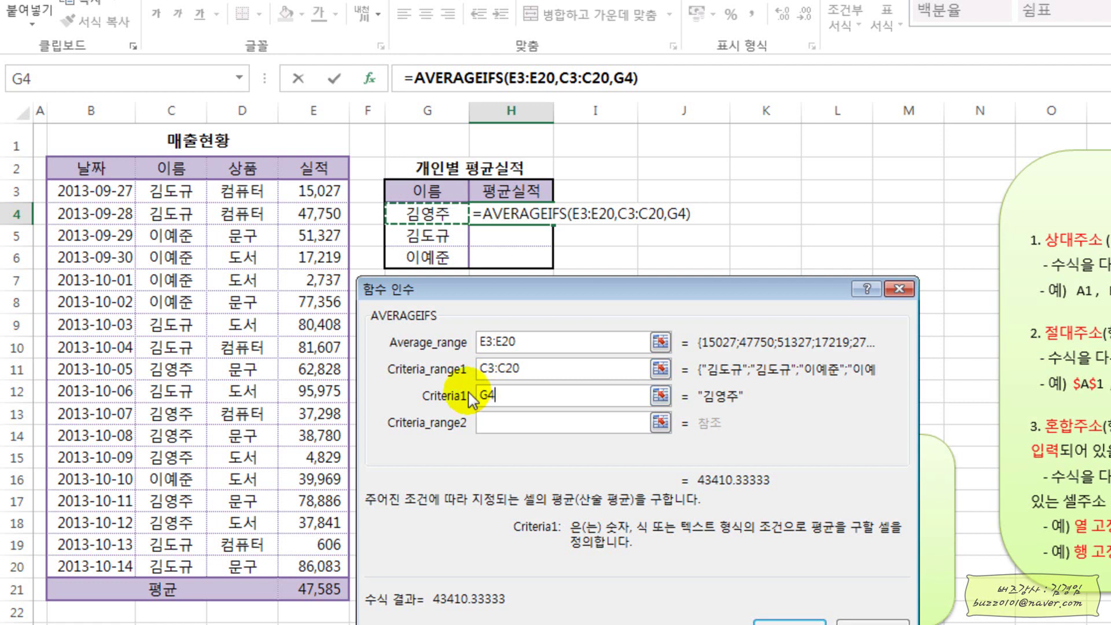
Step: Make the criteria range $C$3:$C$20 and the average range $E$3:$E$20 absolute, and confirm the H4 formula
click(532, 369)
drag(533, 370, 483, 368)
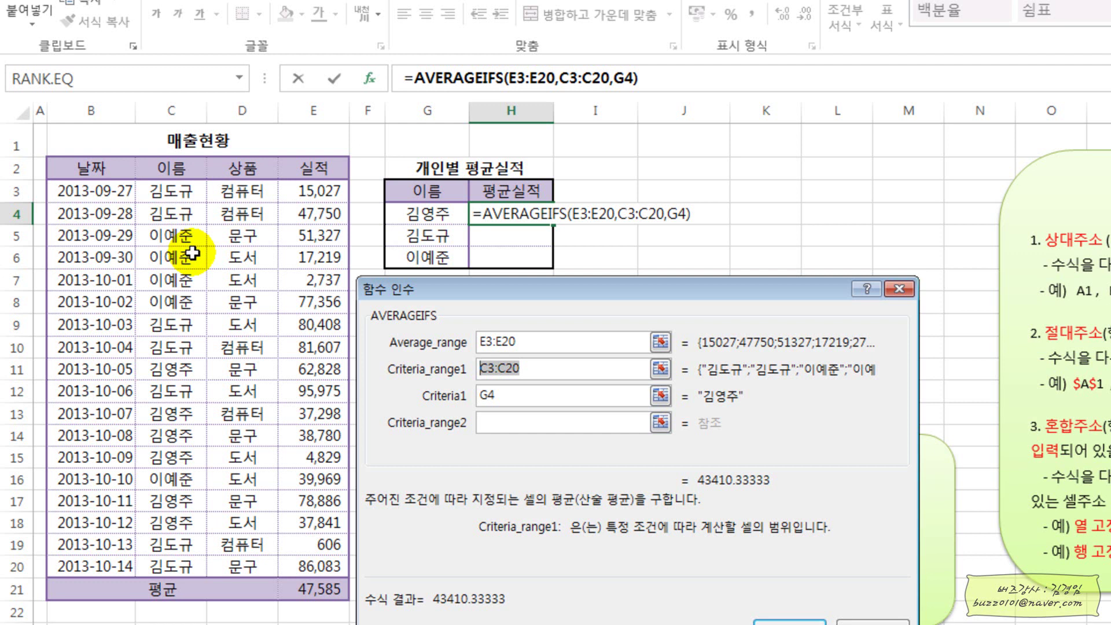
key(F4)
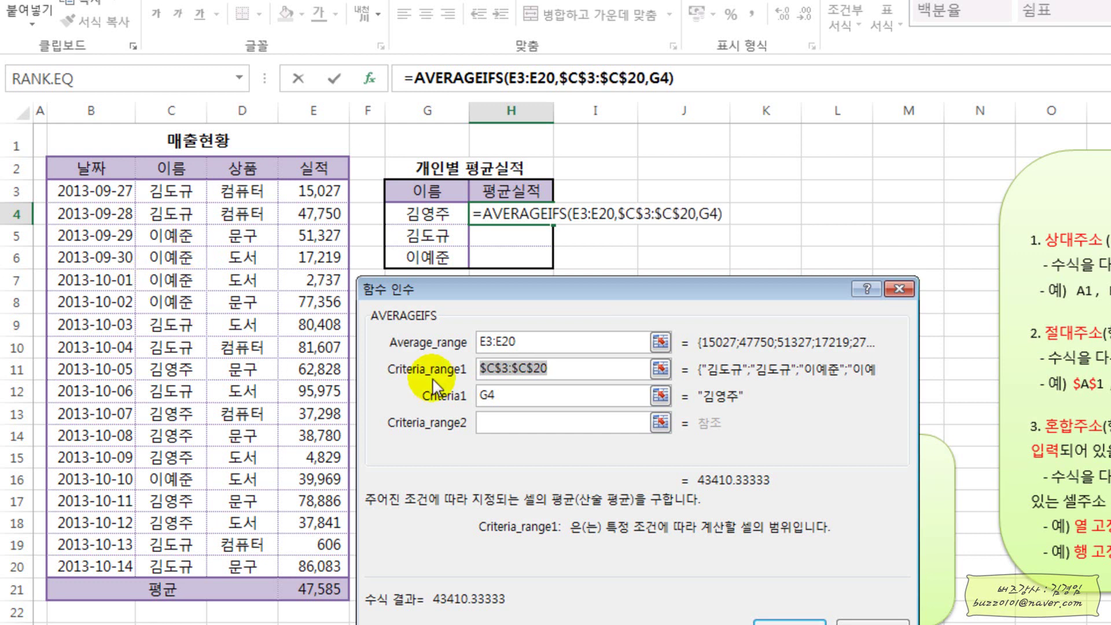
drag(550, 345, 480, 342)
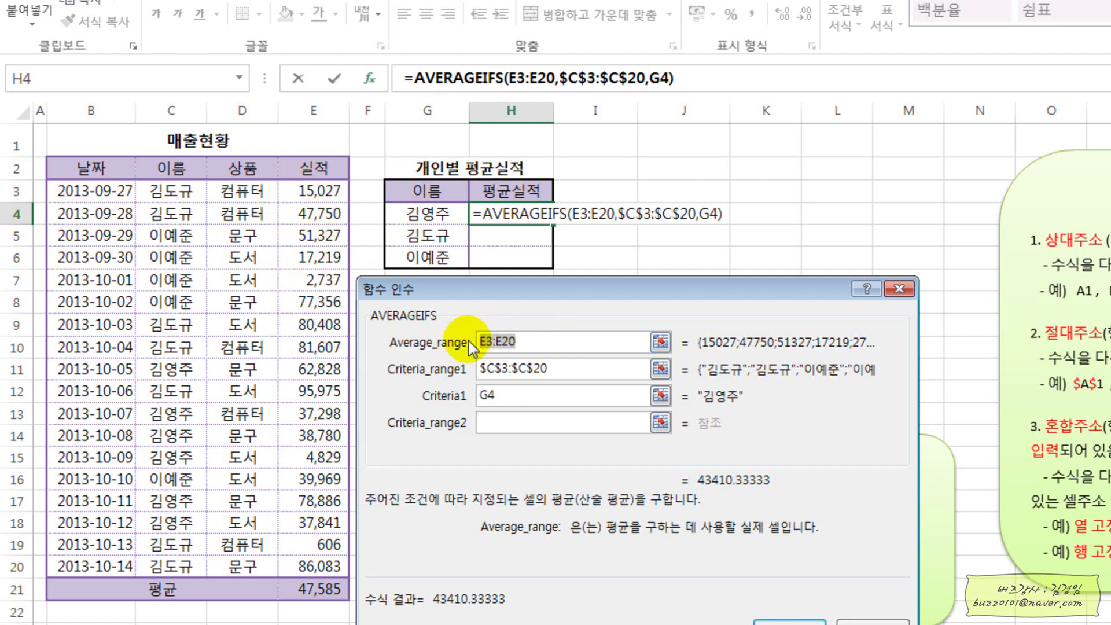
key(F4)
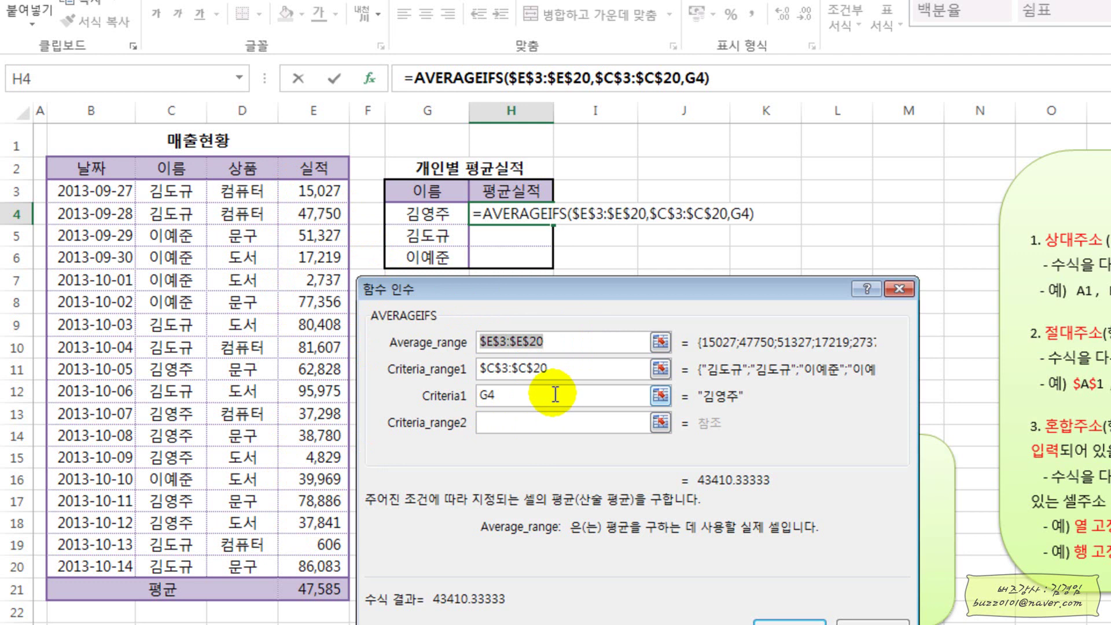
click(790, 621)
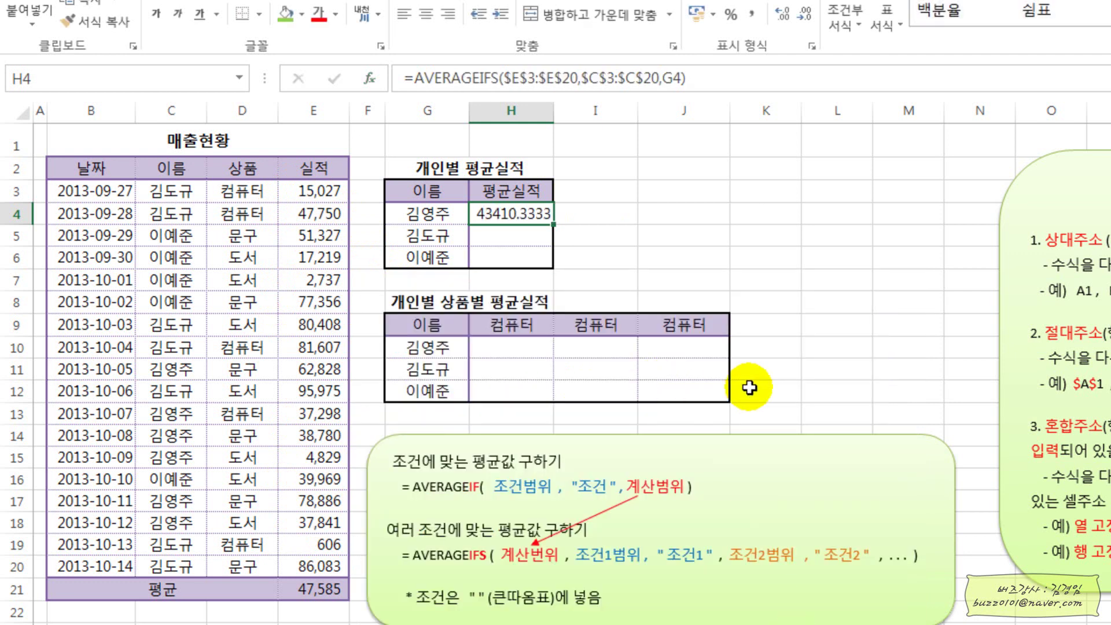
Step: Fill the H4 average formula down to H6 and apply the comma style to H4:H6
drag(555, 219, 547, 266)
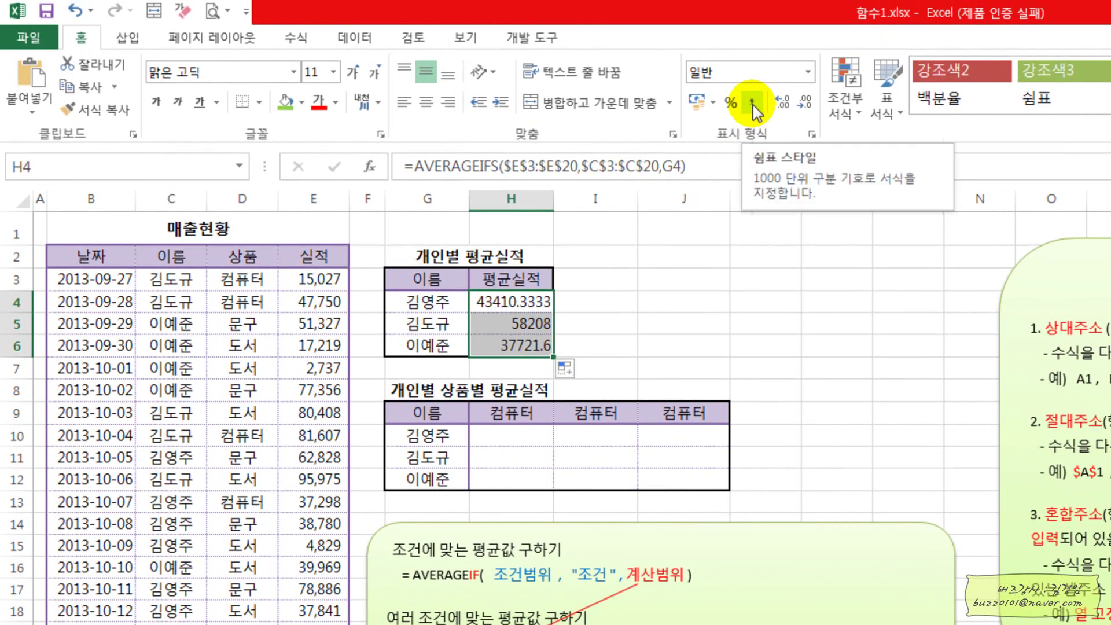
click(753, 89)
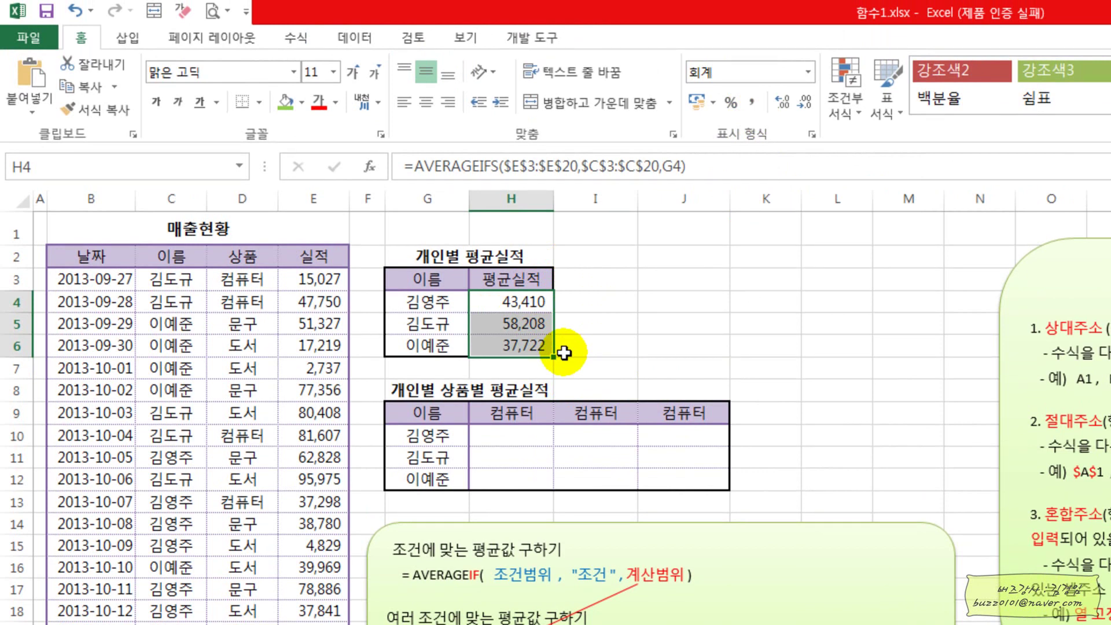
click(623, 324)
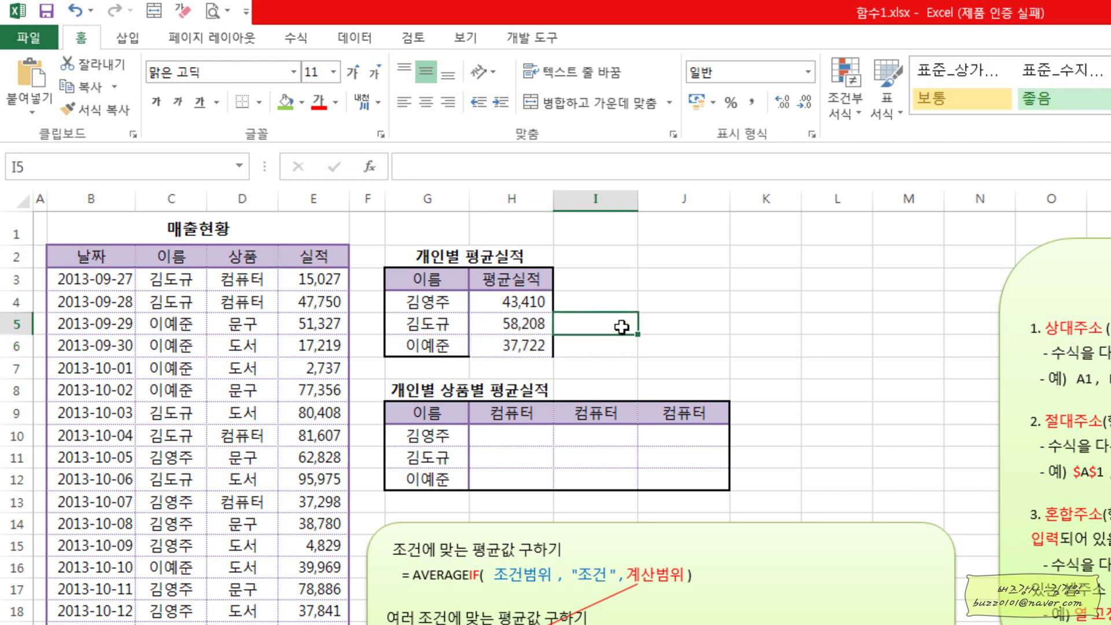
Step: Change the product headers of the 개인별 상품별 평균실적 table to 문구 in I9 and 도서 in J9
click(506, 440)
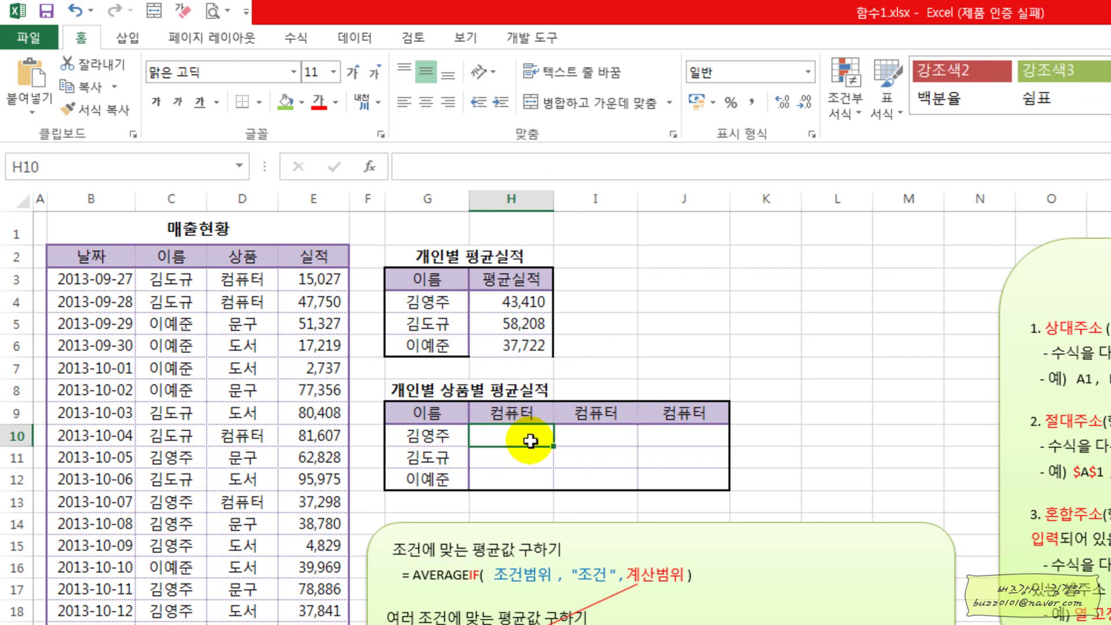
click(524, 412)
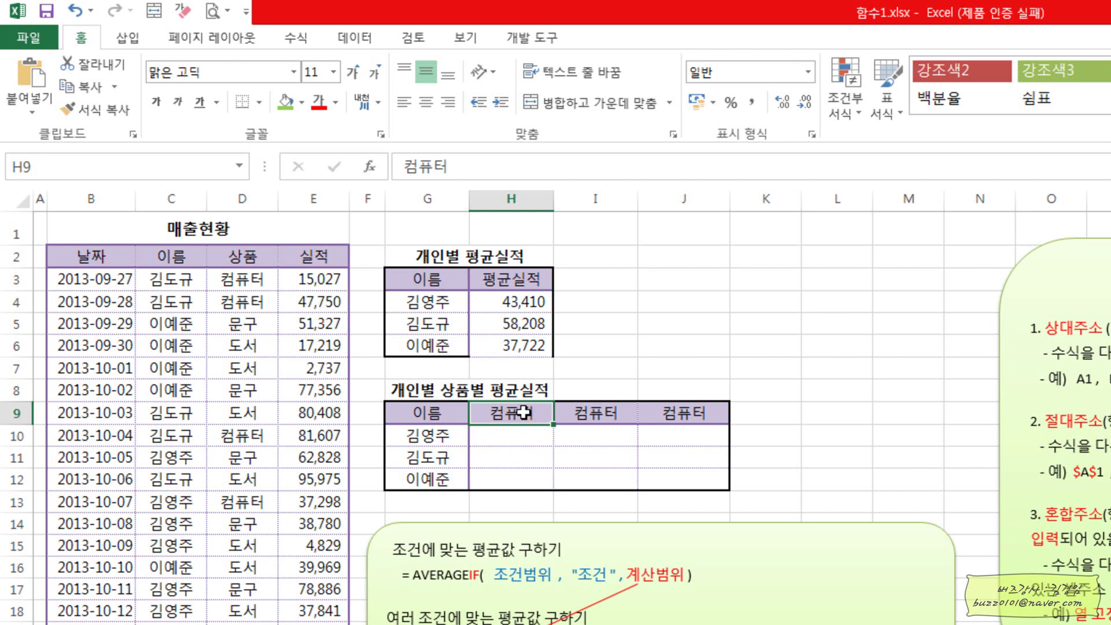
click(605, 415)
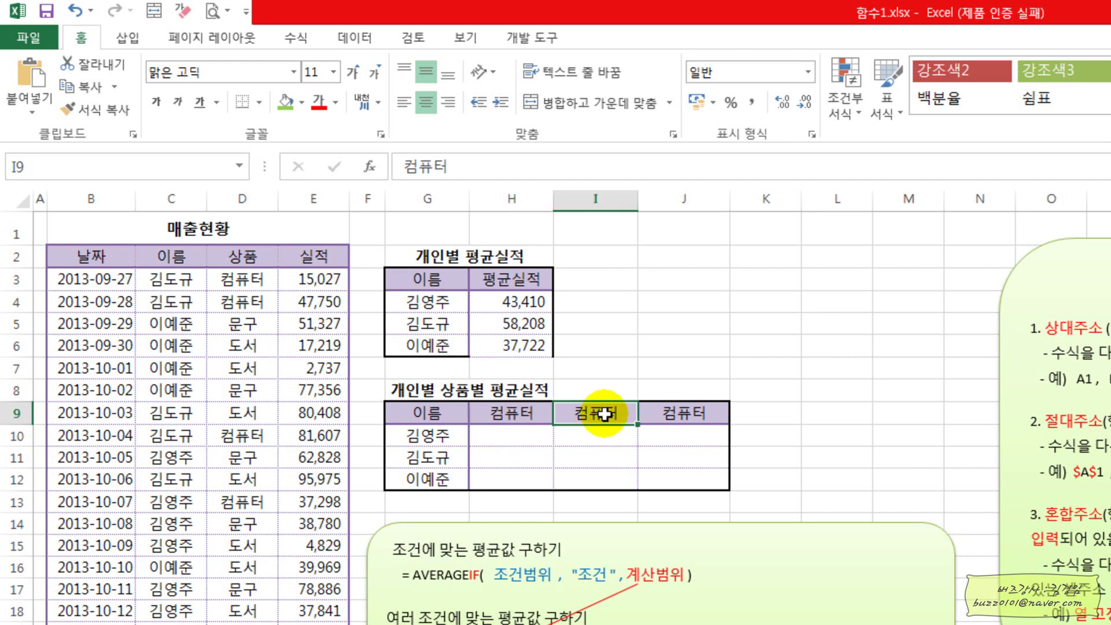
text(ans)
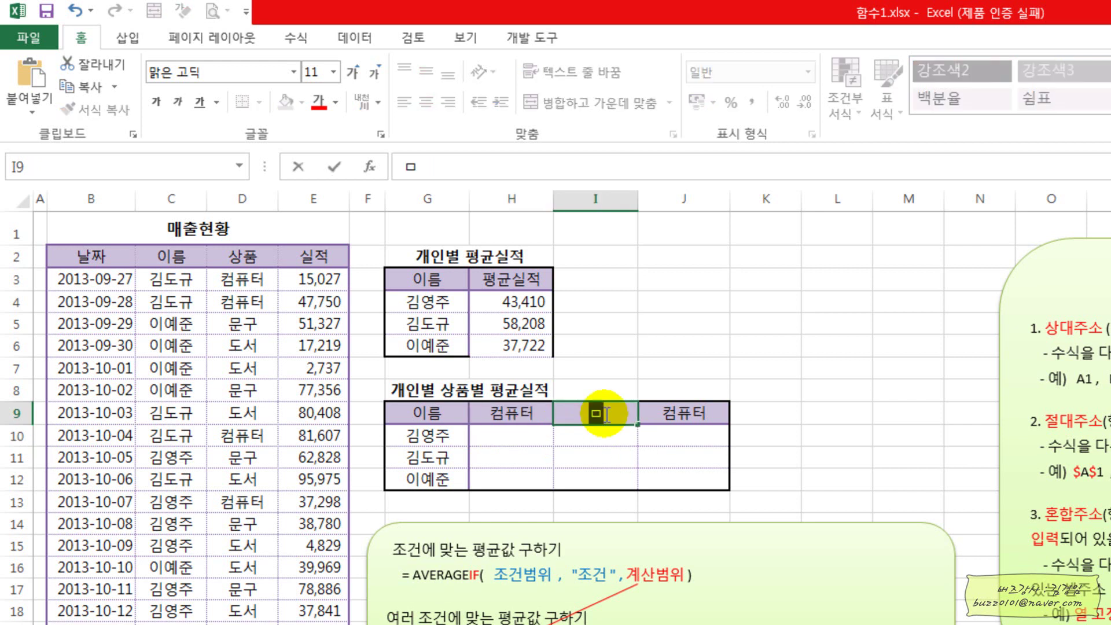
key(Tab)
text(e)
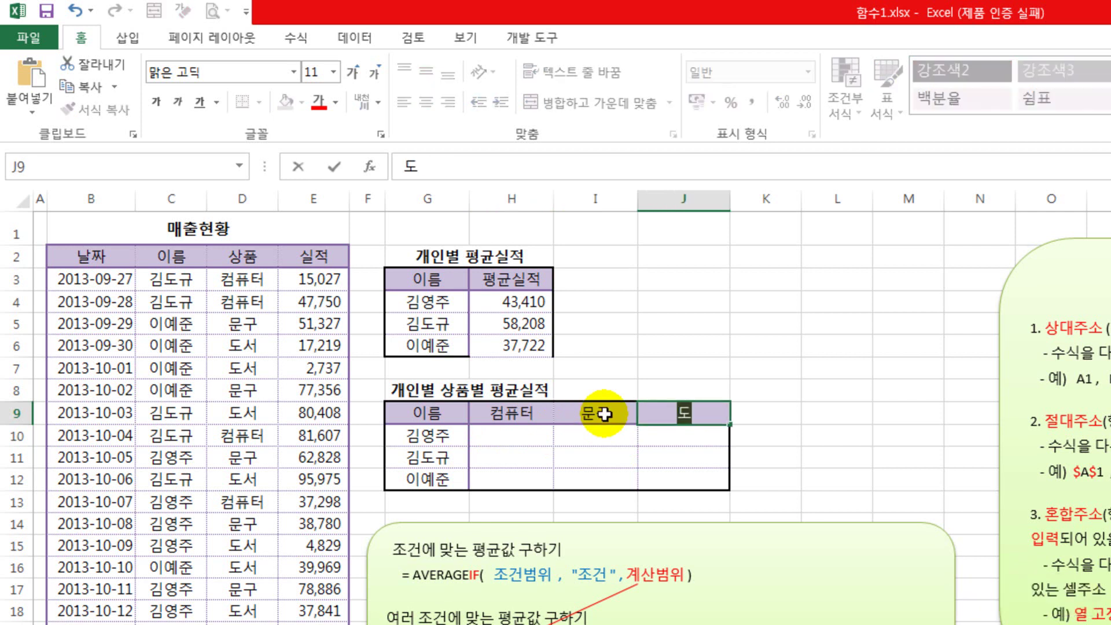
text(htj)
key(Return)
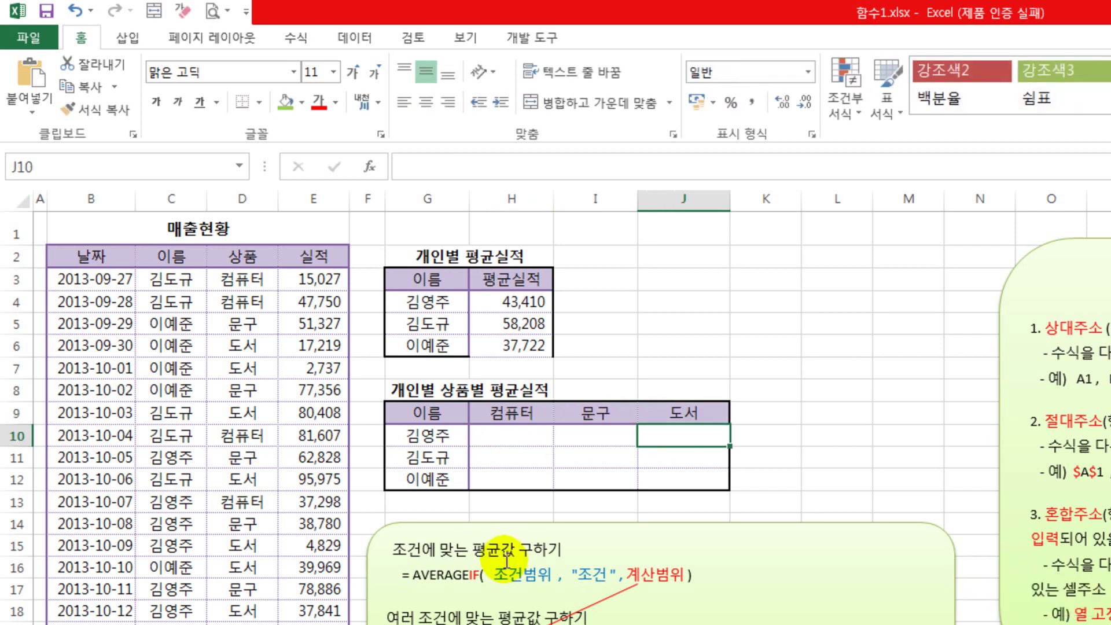
click(502, 439)
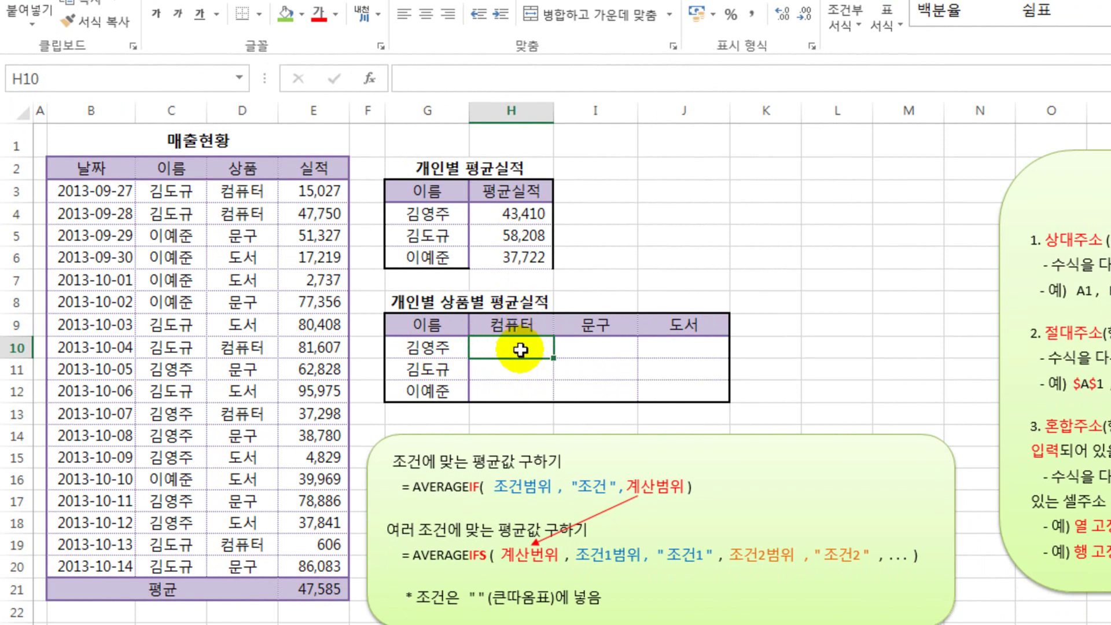
click(593, 346)
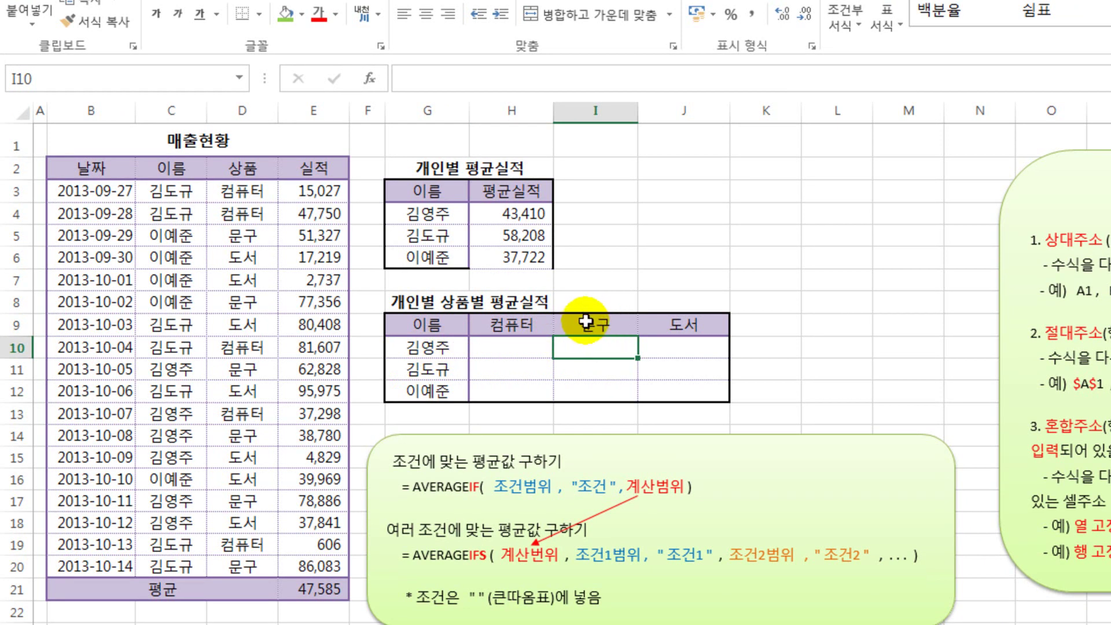
click(674, 349)
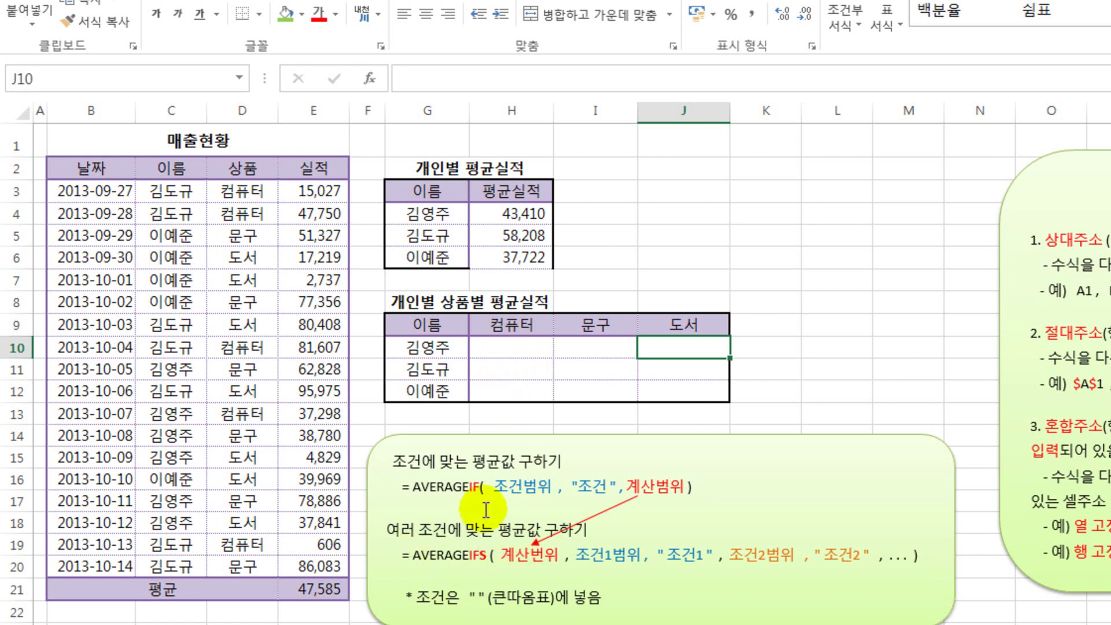
Step: Start an AVERAGEIFS formula in H10 and open its function arguments, keeping the 개인별 상품별 평균실적 headers uncovered
click(511, 350)
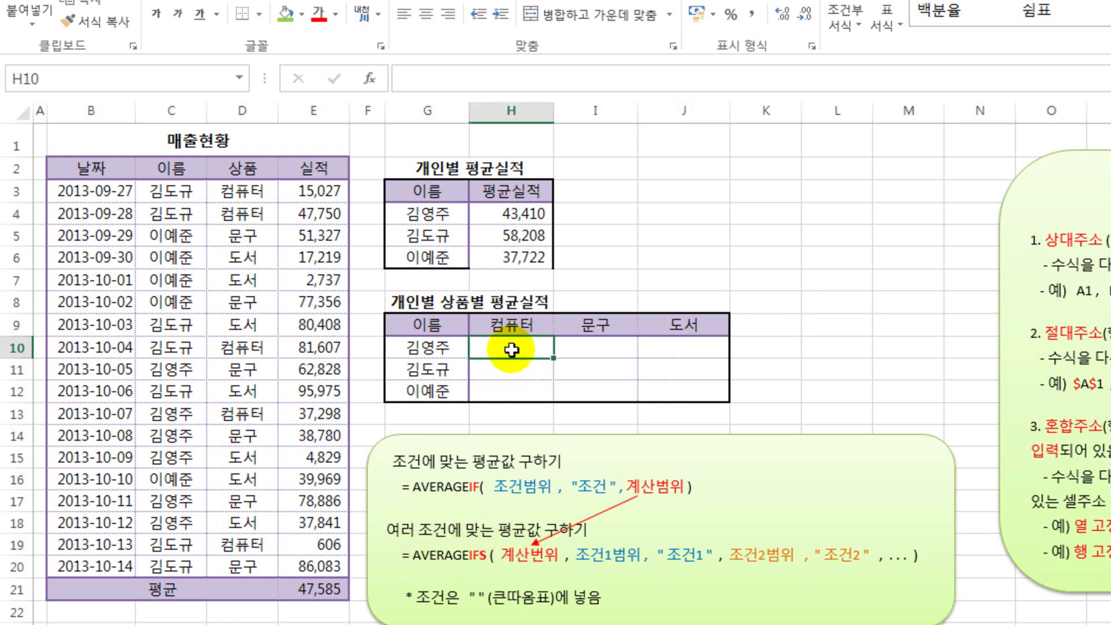
text(=ㅁㅍㄷㄱ)
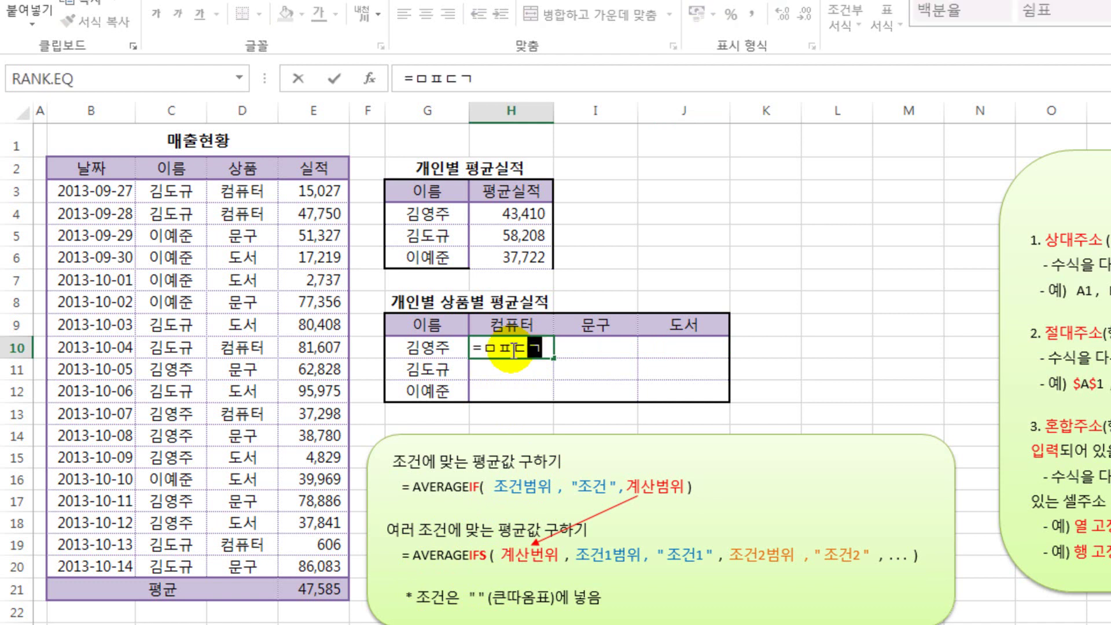
key(BackSpace)
text(aver)
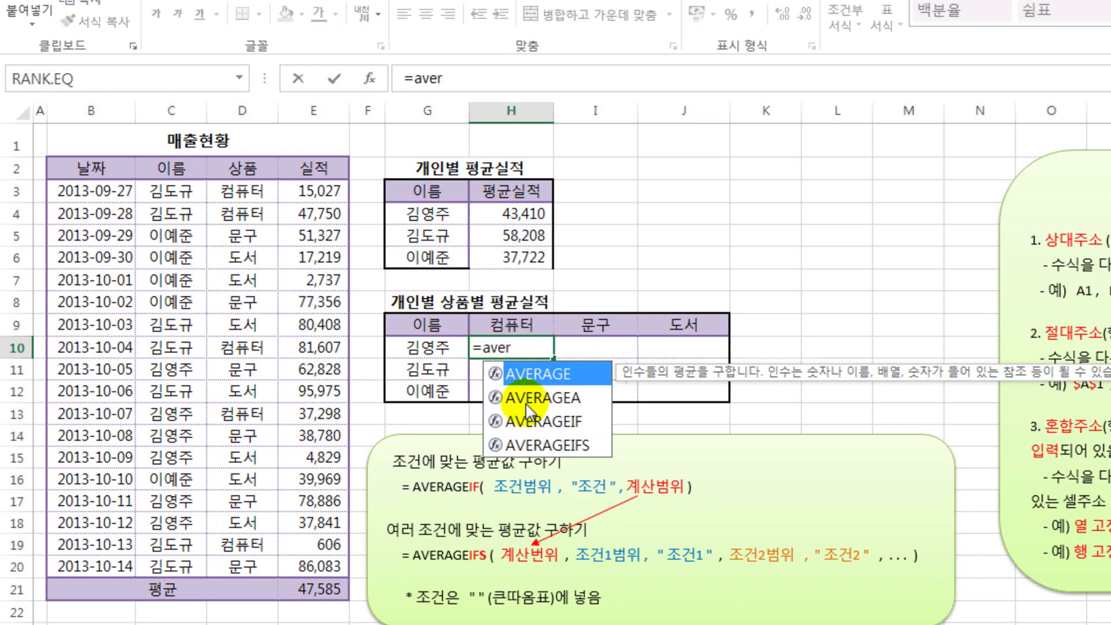
double_click(582, 447)
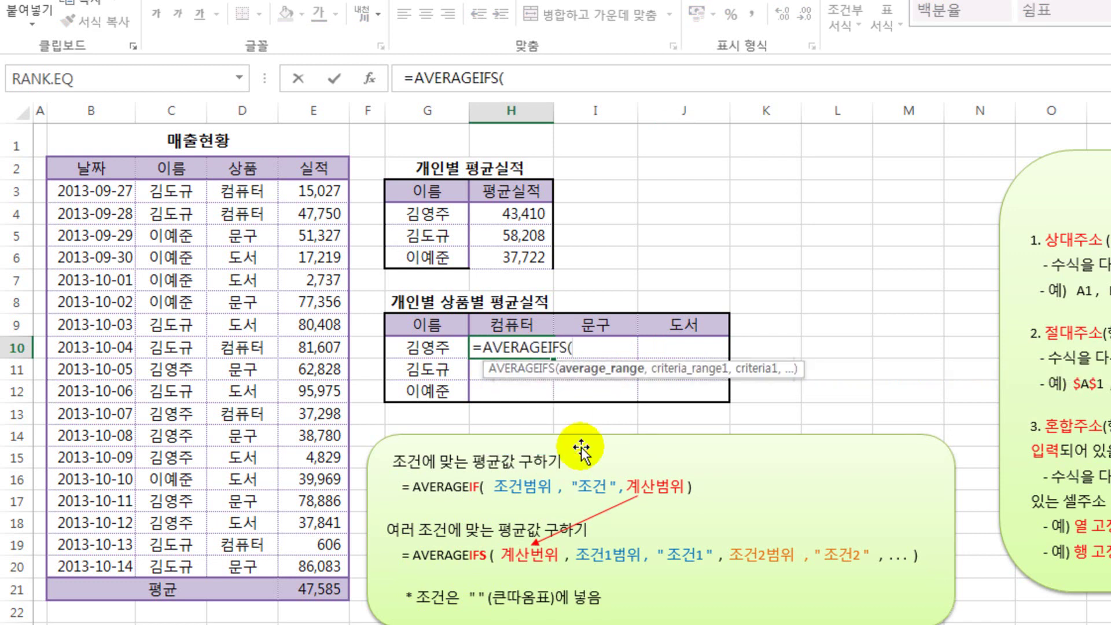
click(370, 79)
drag(543, 283, 617, 398)
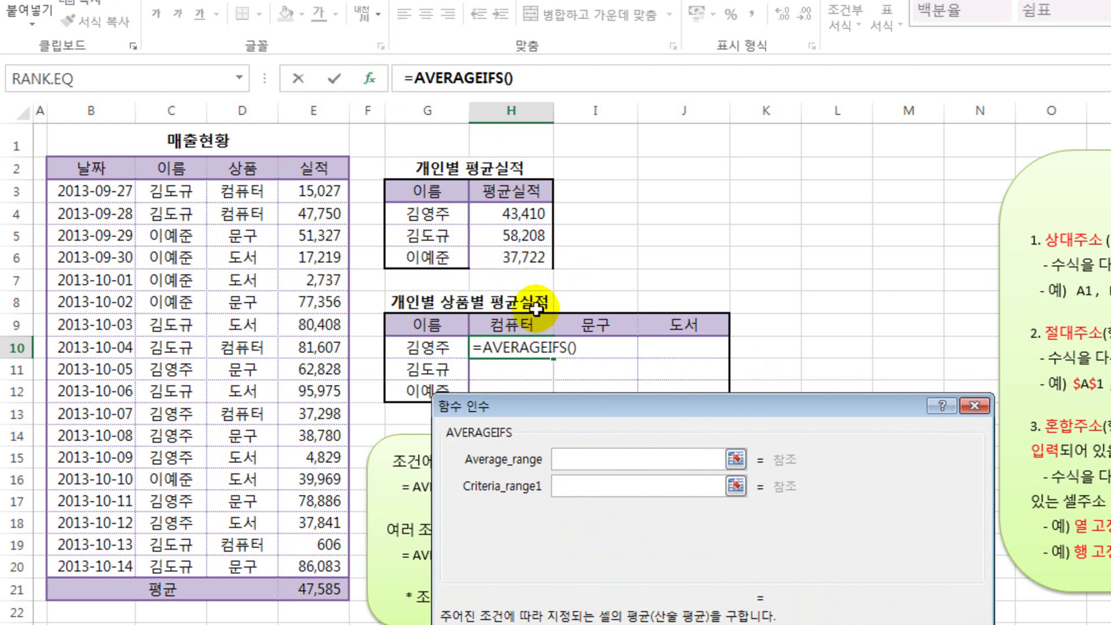
Step: Set the average range to absolute $E$3:$E$20 and the first criteria range to absolute $C$3:$C$20 in the H10 formula
drag(318, 191, 332, 566)
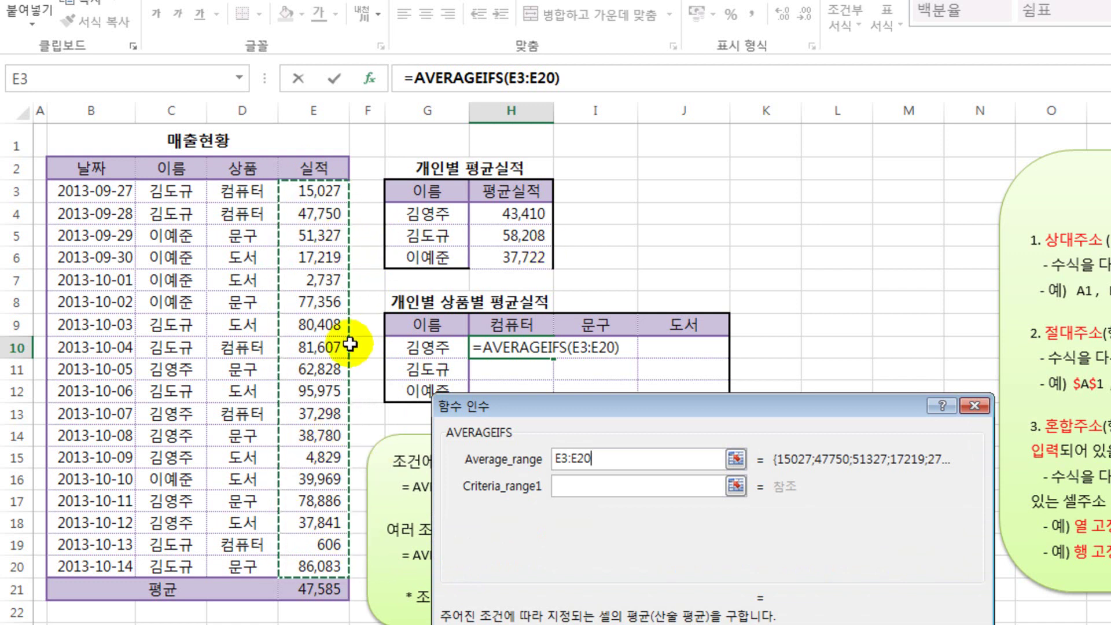
key(F4)
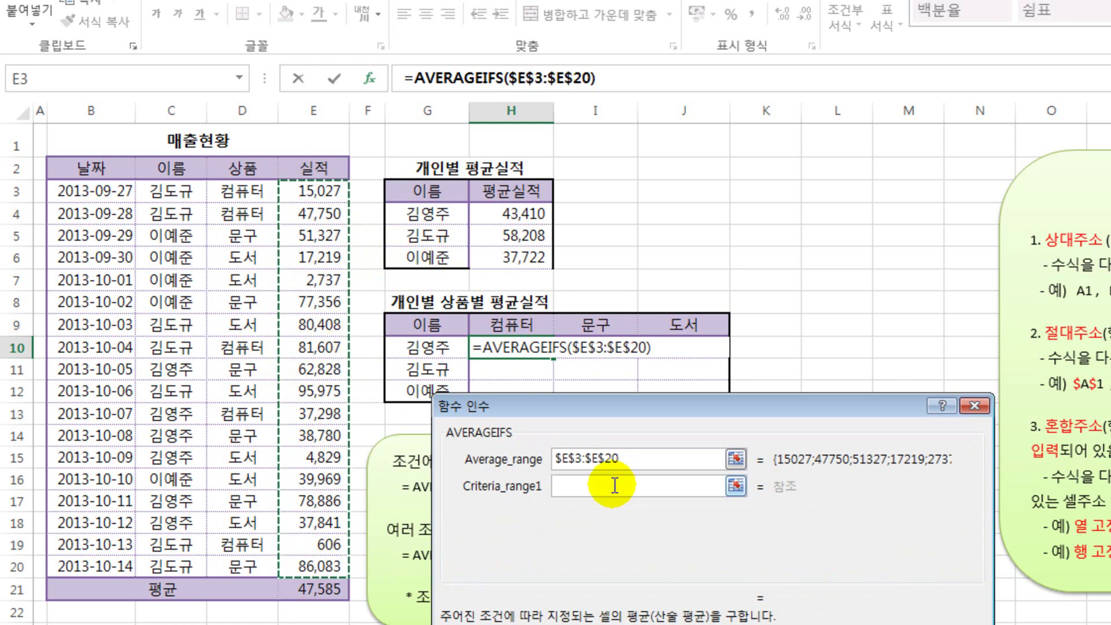
click(597, 485)
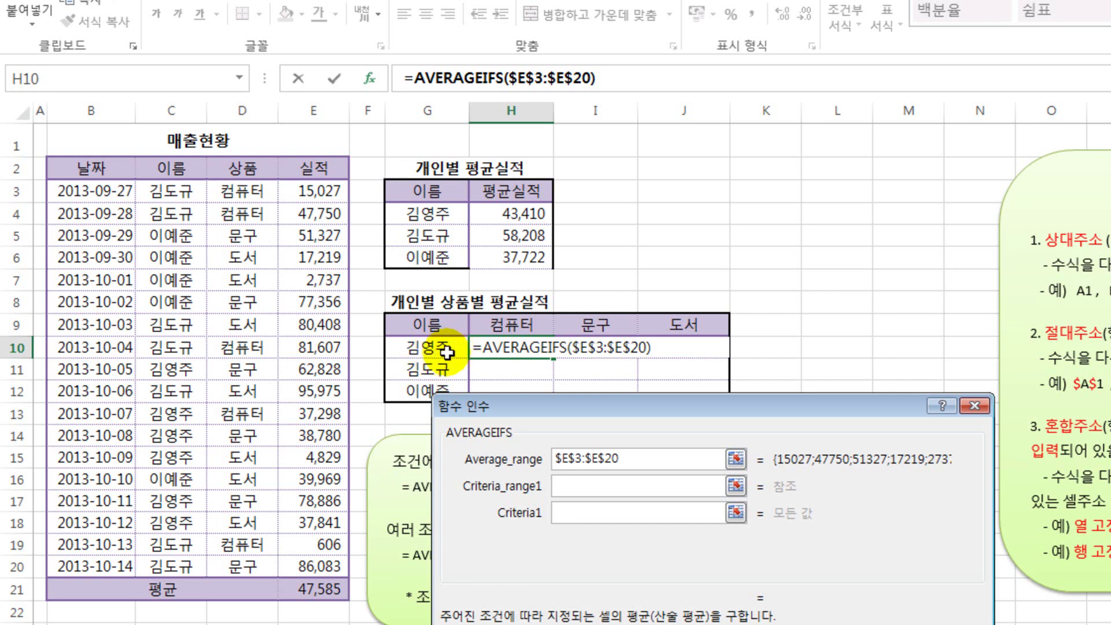
click(177, 194)
drag(177, 194, 156, 560)
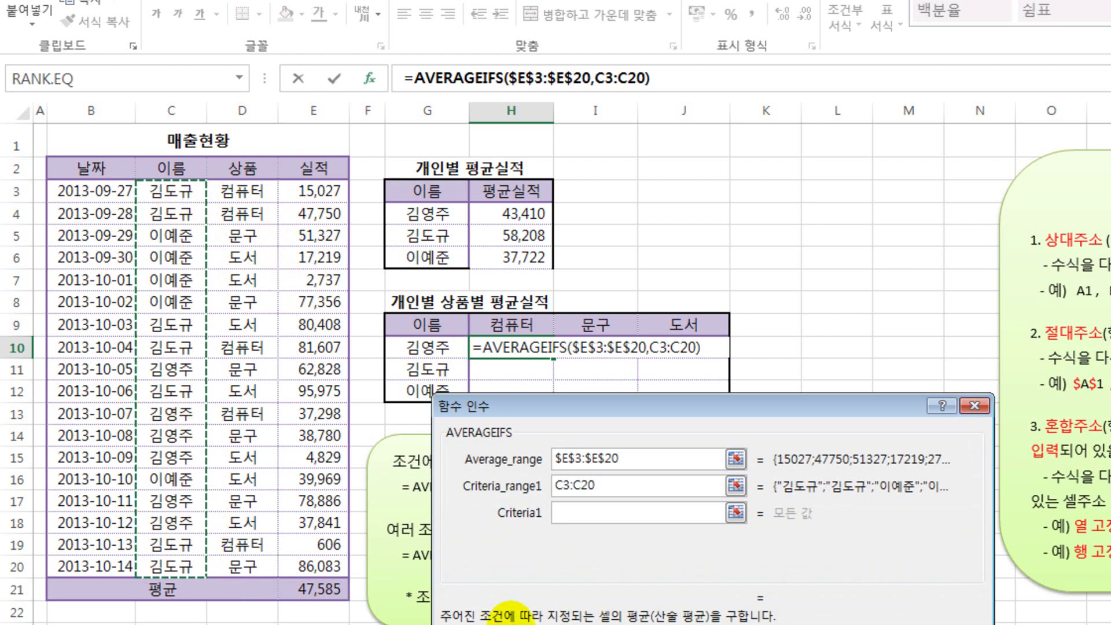
key(F4)
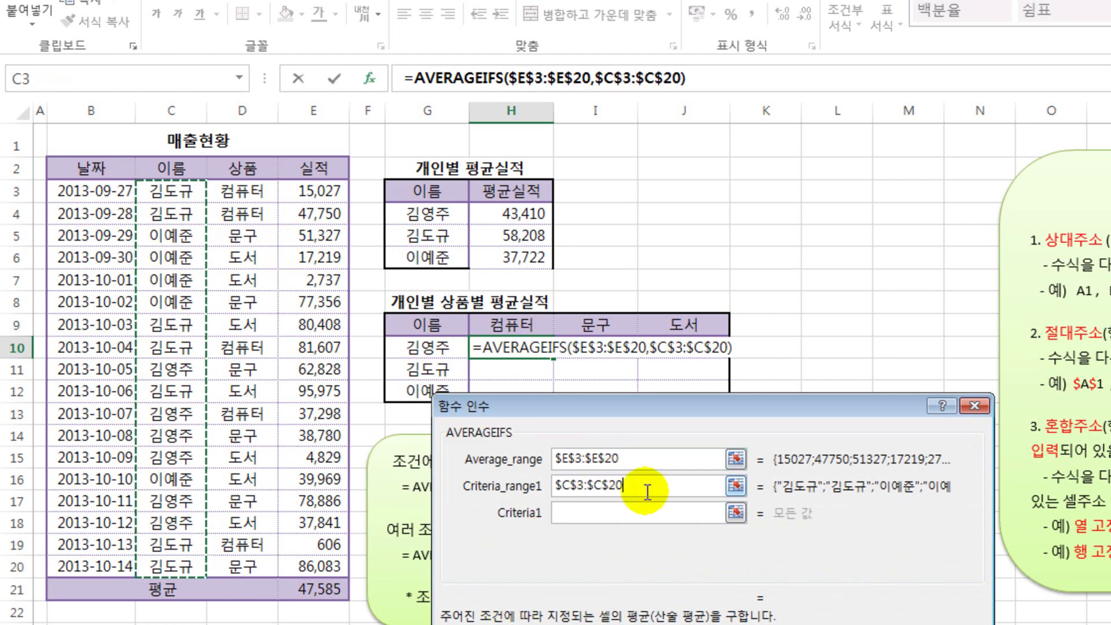
Step: Set the first criterion of the H10 formula to G10 and move the arguments dialog clear of the table
click(576, 513)
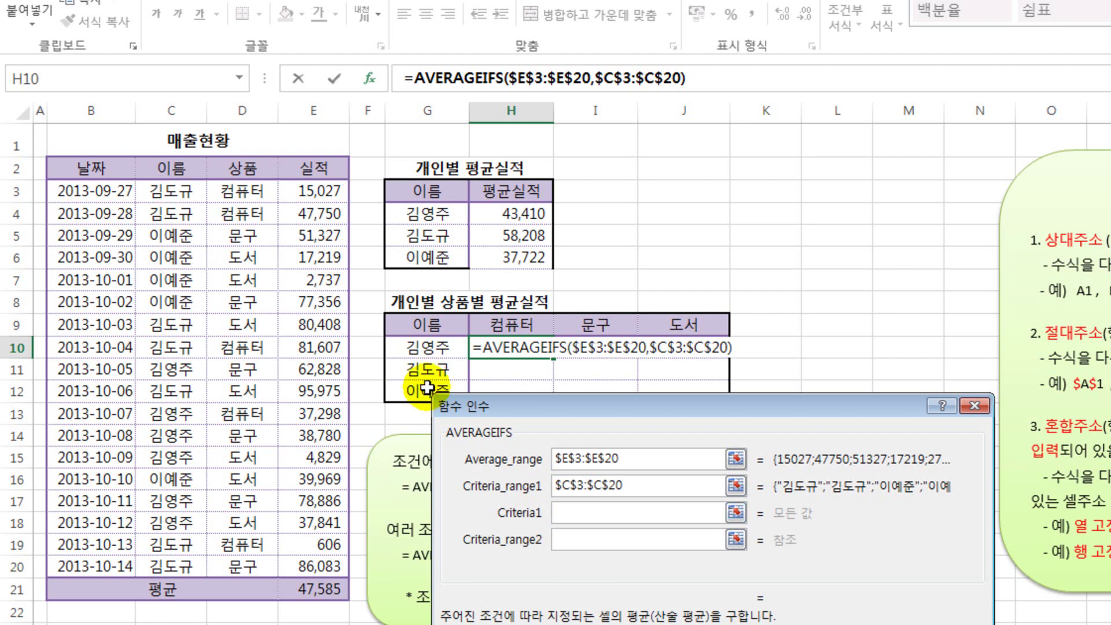
click(418, 348)
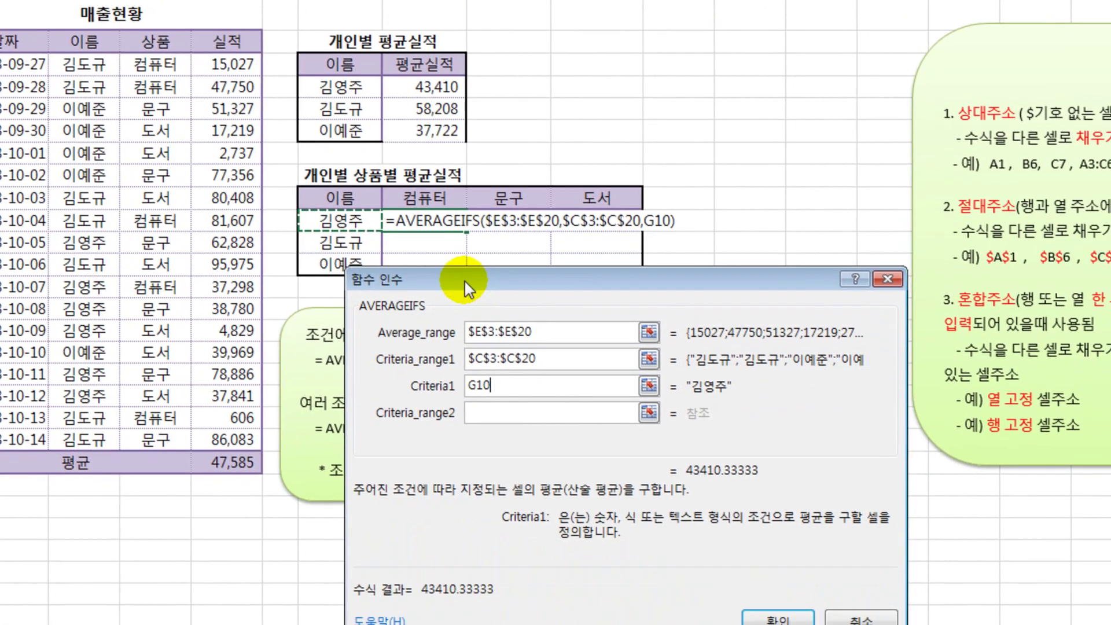
drag(464, 282, 502, 301)
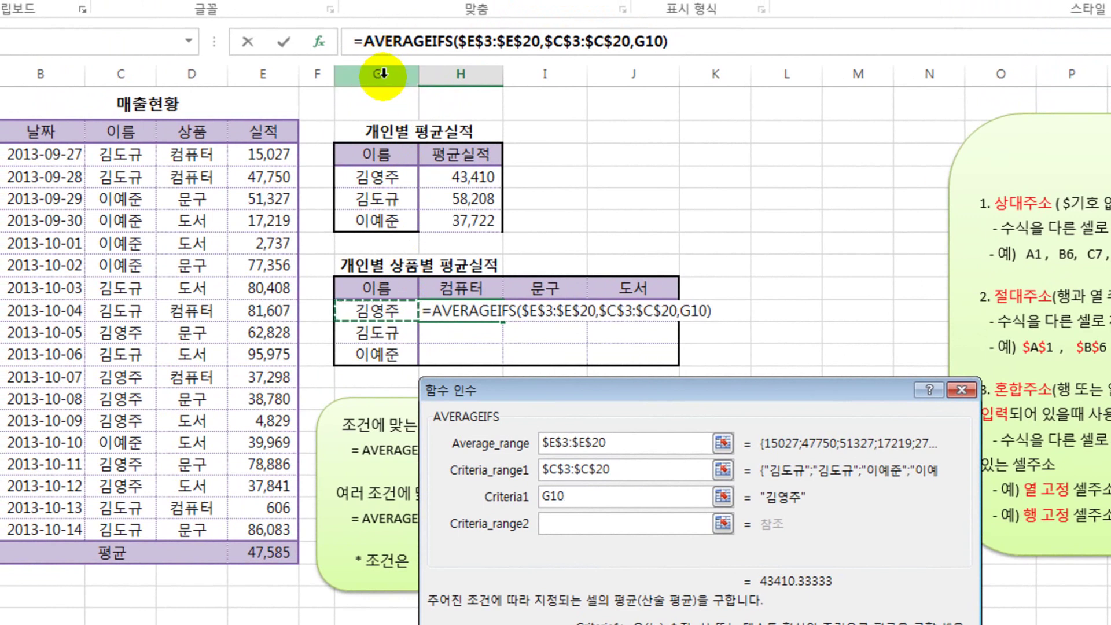
Step: Change the first criterion of the H10 formula to the mixed reference $G10, fixing only the column
click(579, 498)
key(F4)
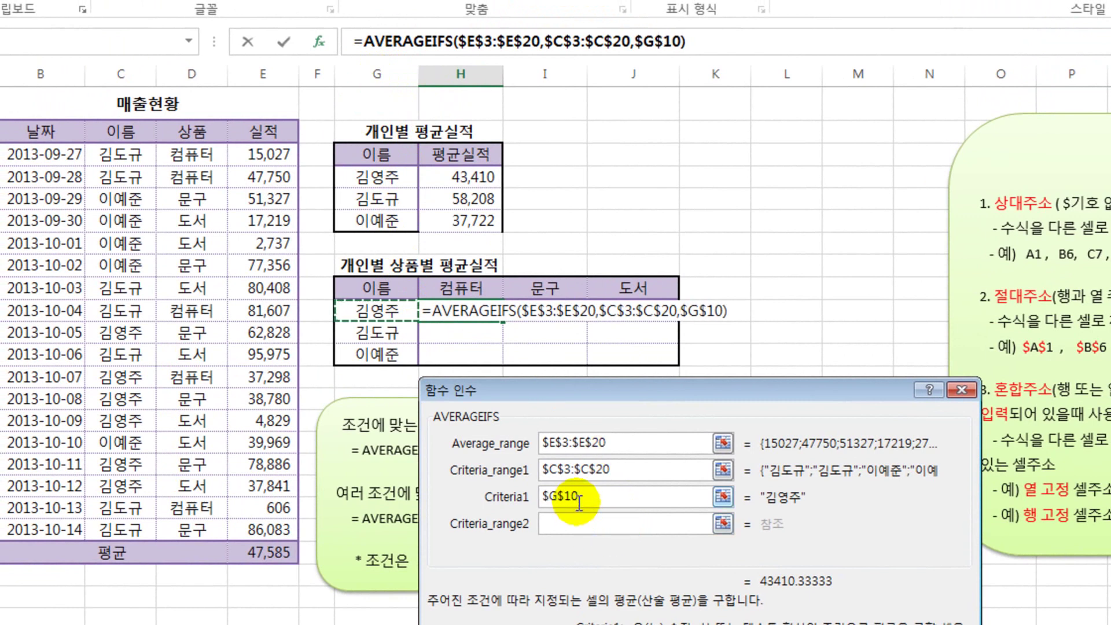
key(F4)
key(F4)
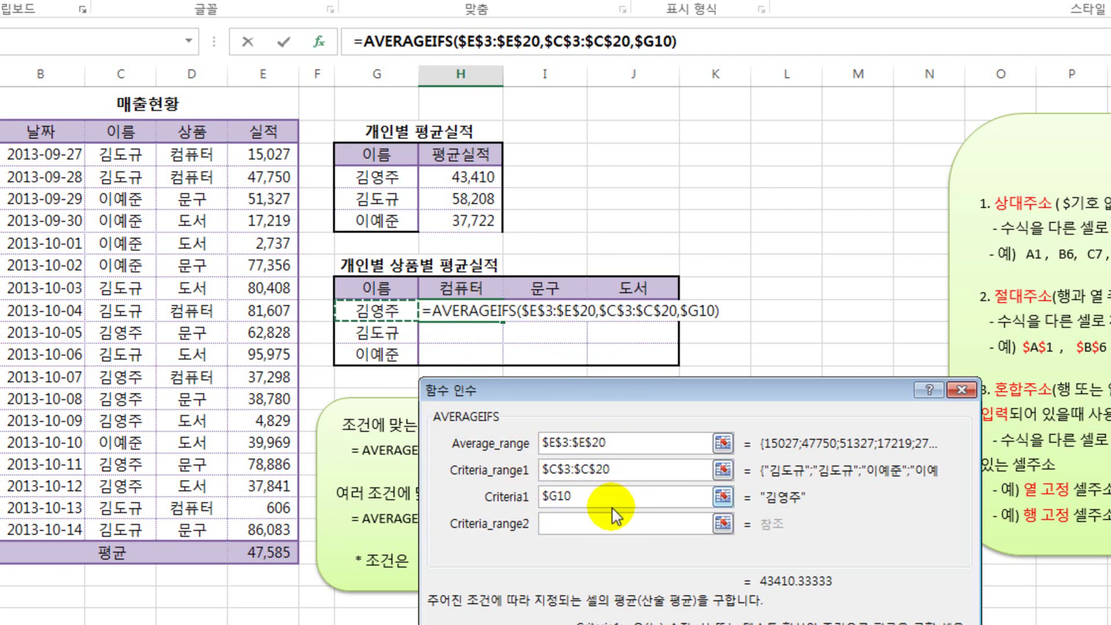
Step: Set the second criteria range to absolute $D$3:$D$20 and the second criterion to the mixed reference H$9
click(567, 527)
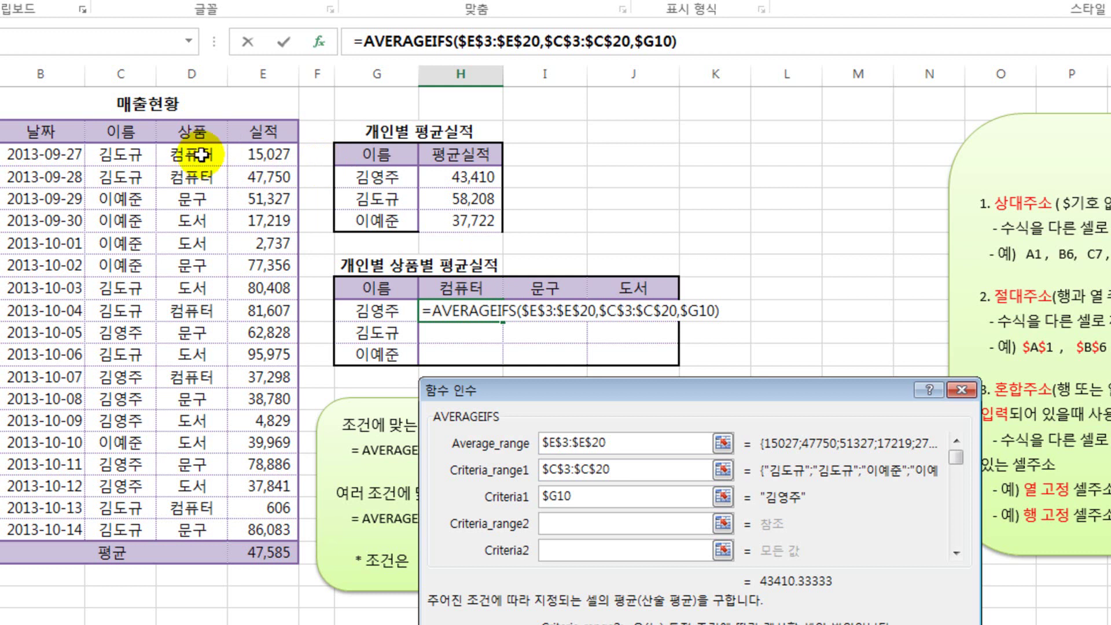
drag(202, 155, 185, 511)
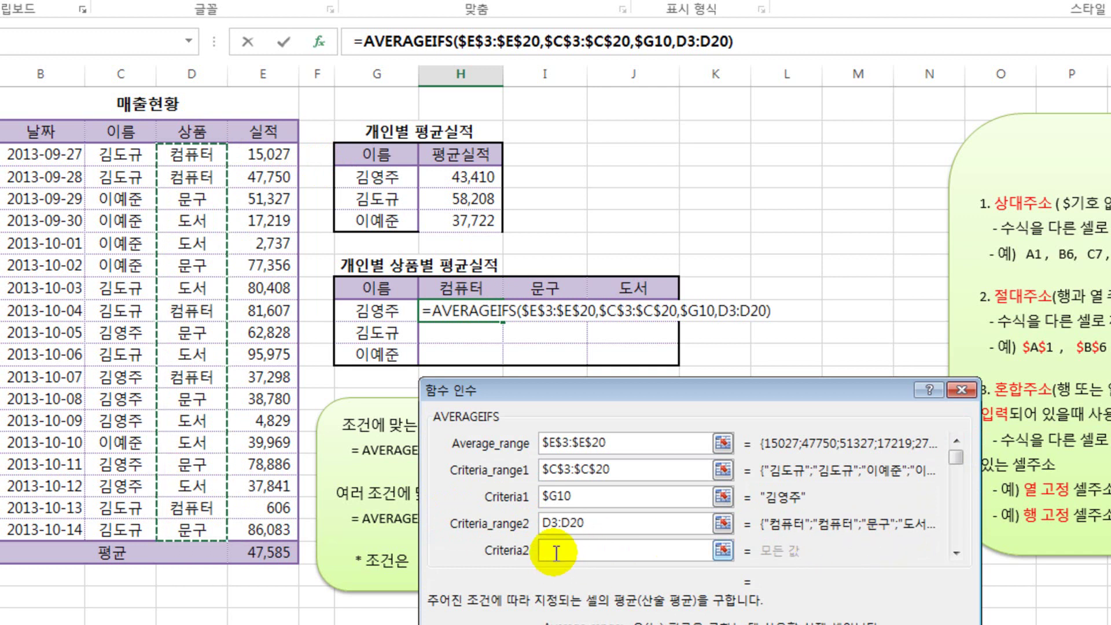
key(F4)
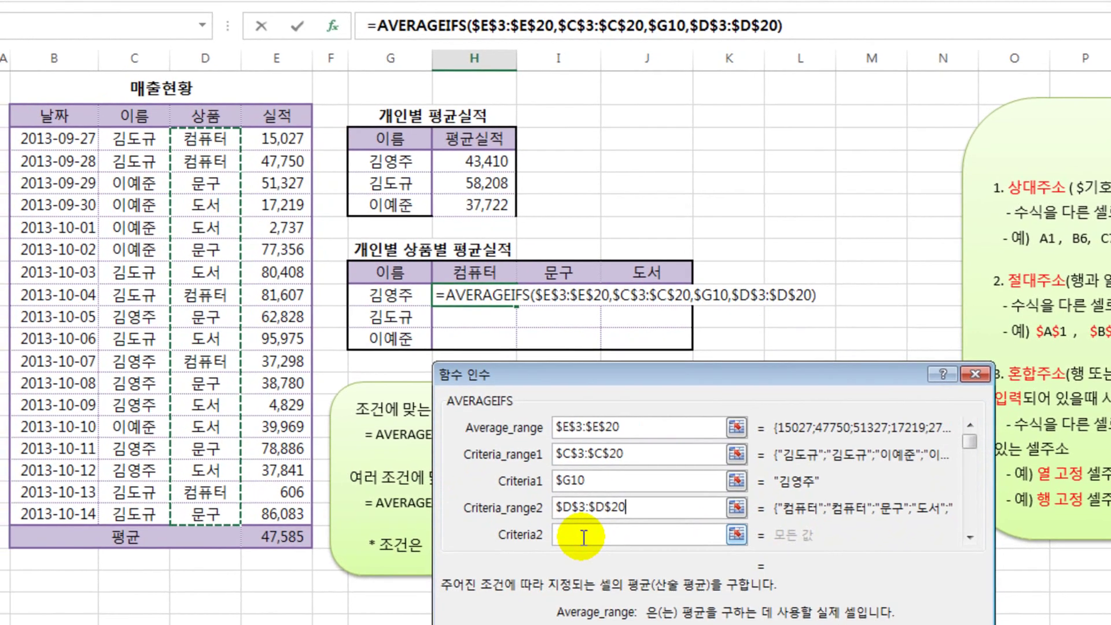
click(568, 552)
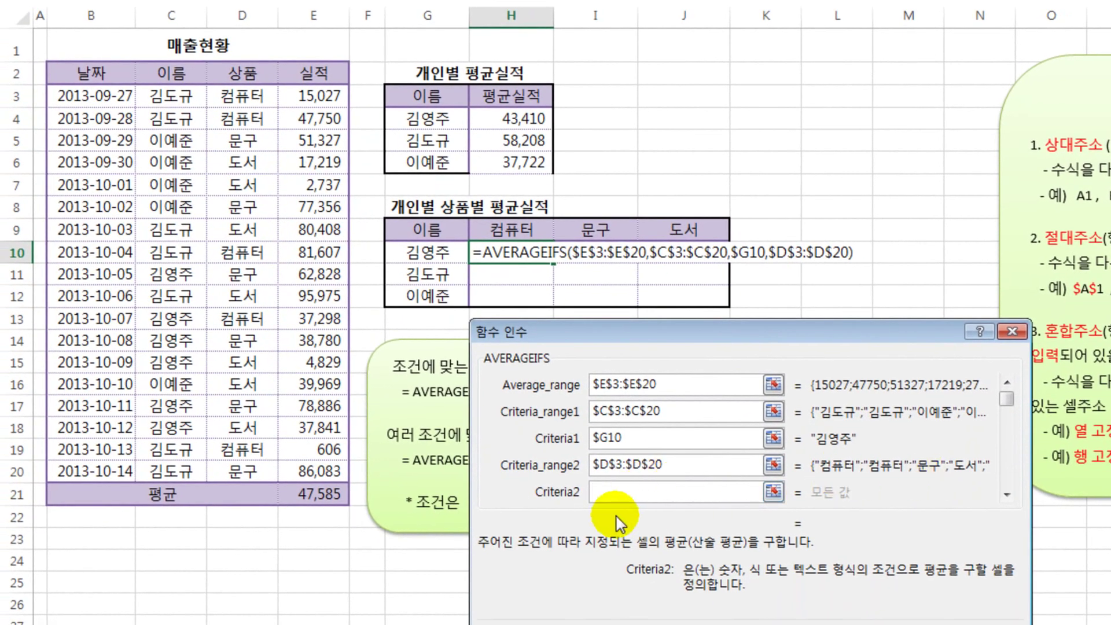
click(517, 231)
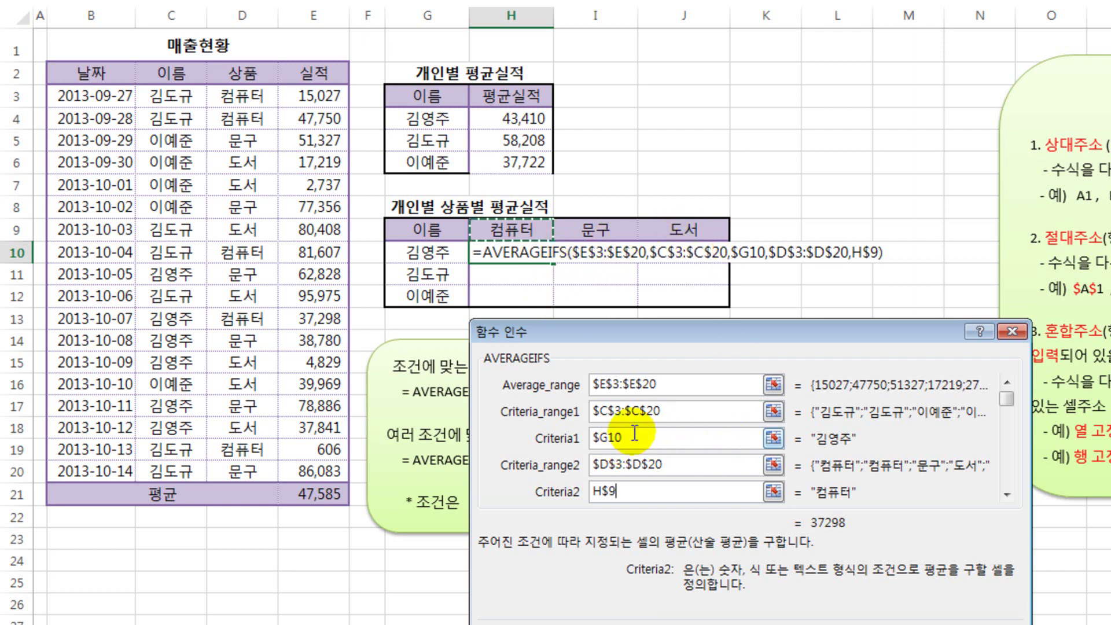
Step: Clear the first criterion of the H10 formula and re-enter it from cell G10 as $G10
drag(704, 438, 593, 439)
key(Delete)
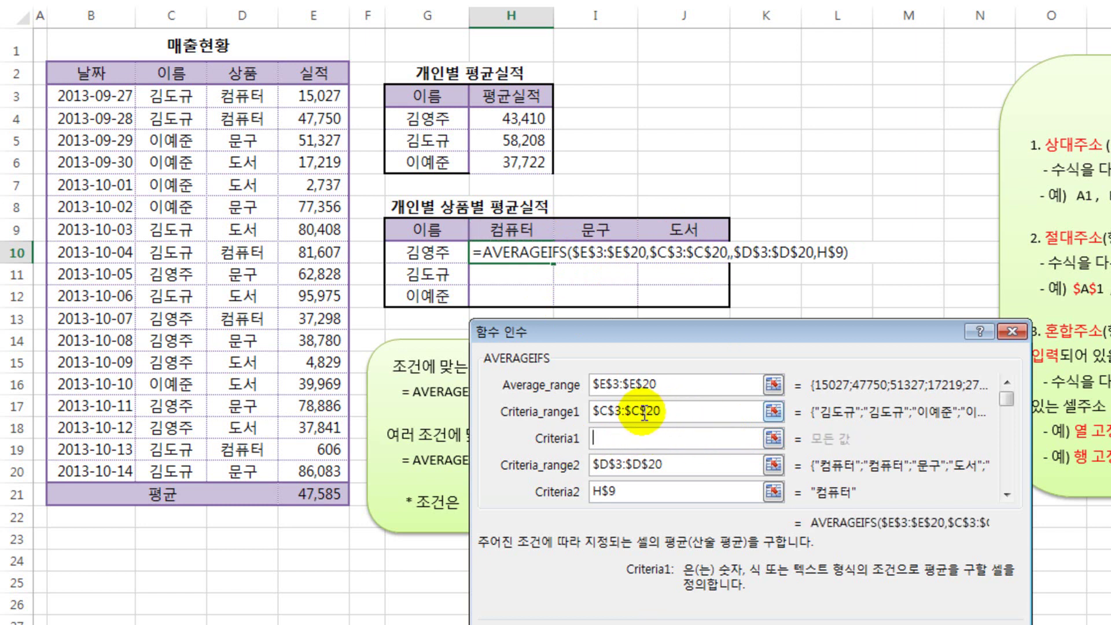
click(438, 255)
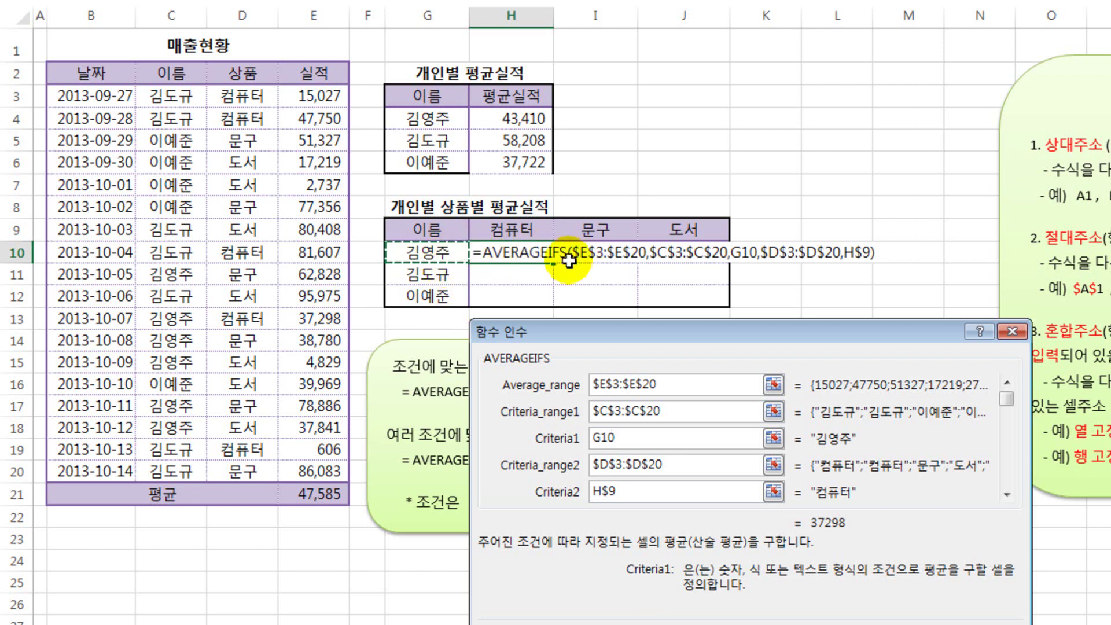
key(F4)
key(F4)
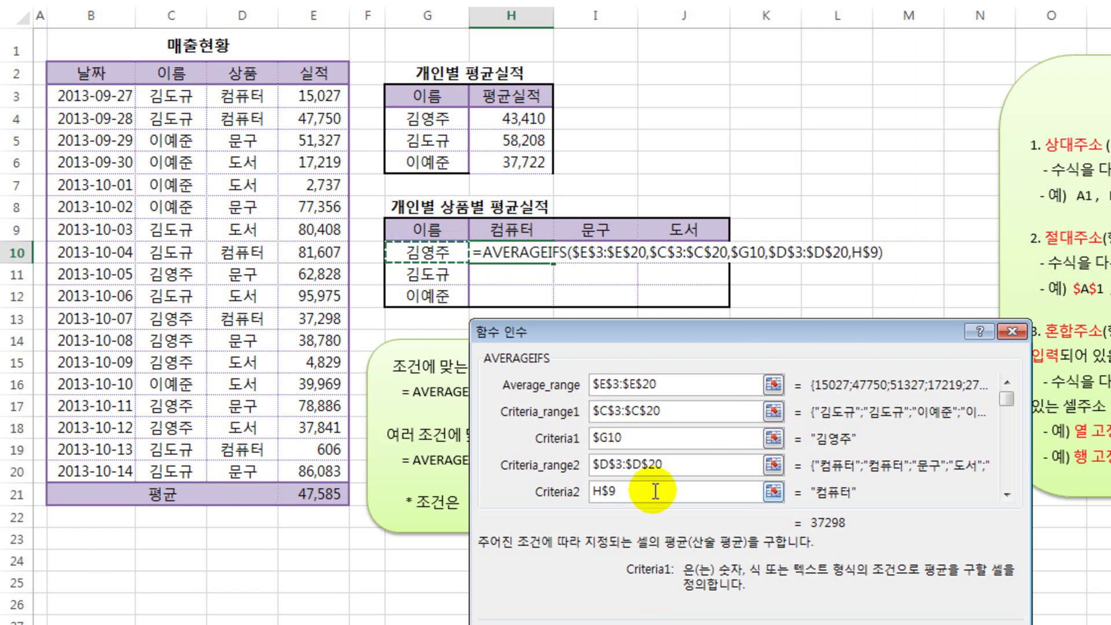
Step: Clear the second criterion, re-enter it from cell H9 as H$9, and complete the AVERAGEIFS formula in H10
drag(641, 490, 556, 500)
key(Delete)
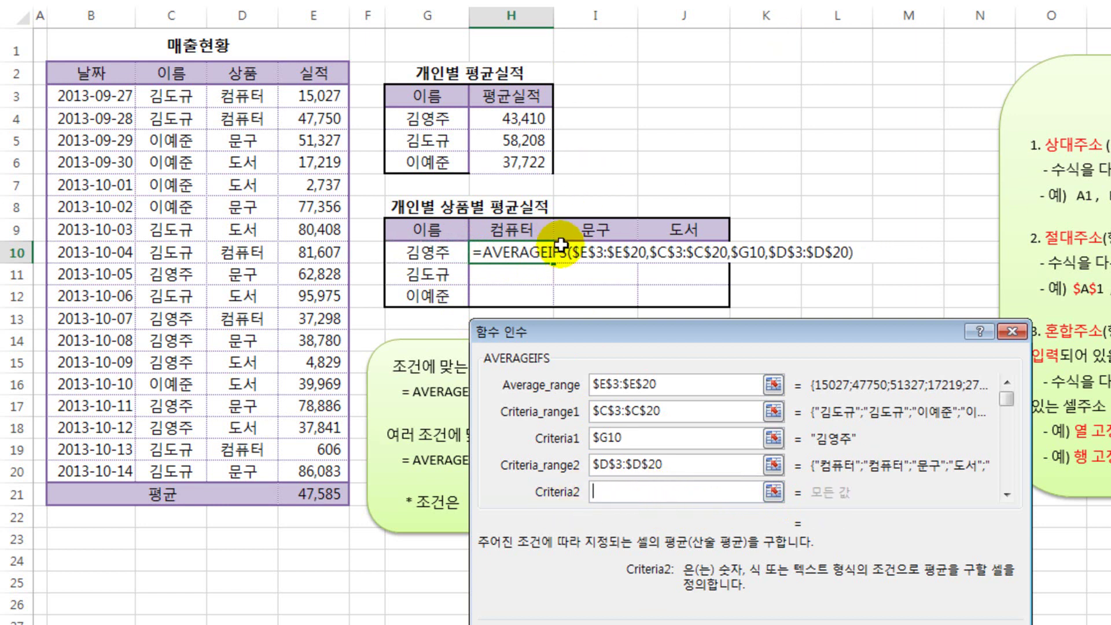
click(517, 229)
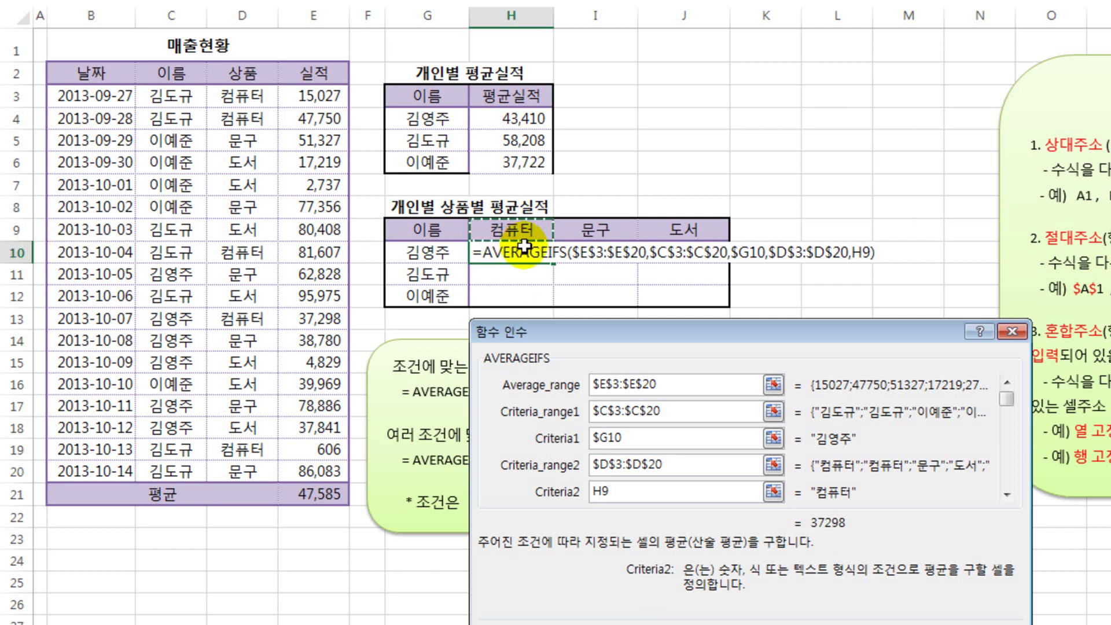
key(F4)
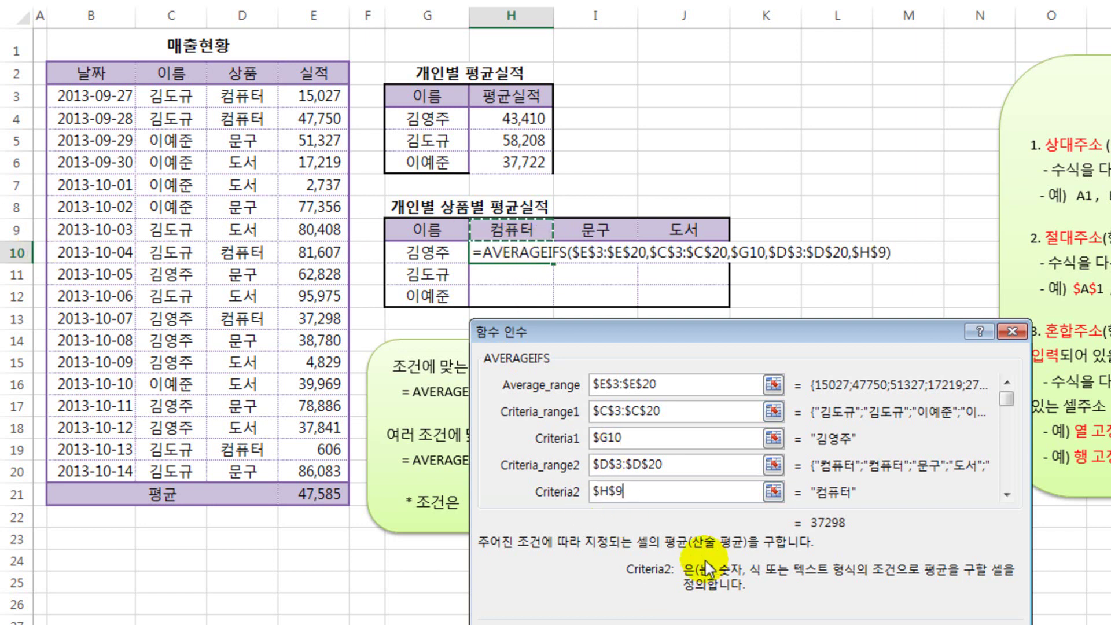
key(F4)
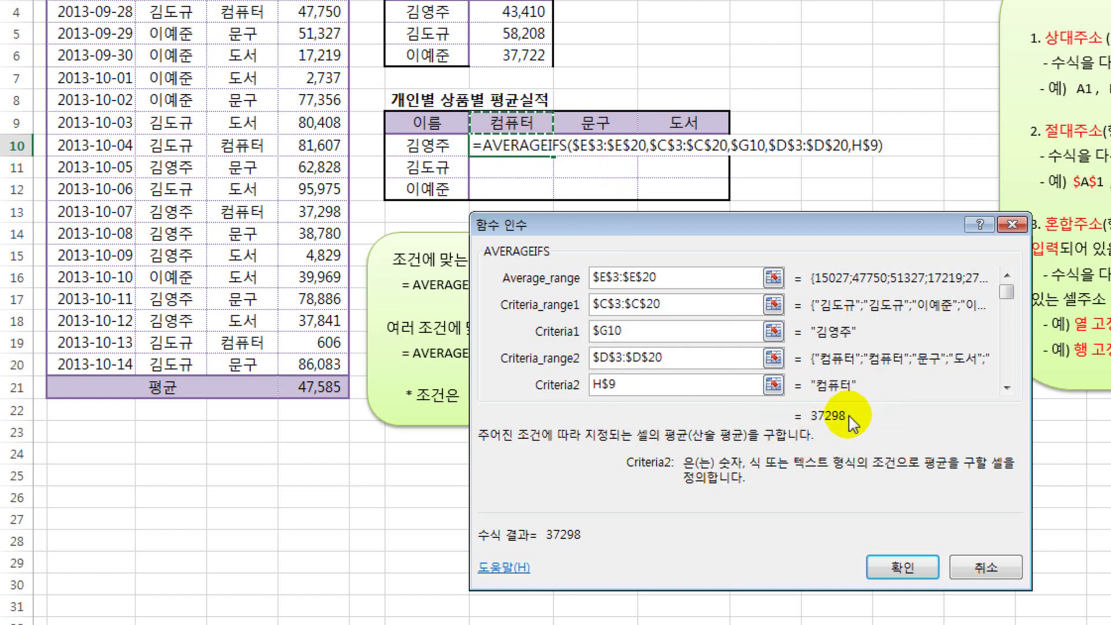
click(903, 568)
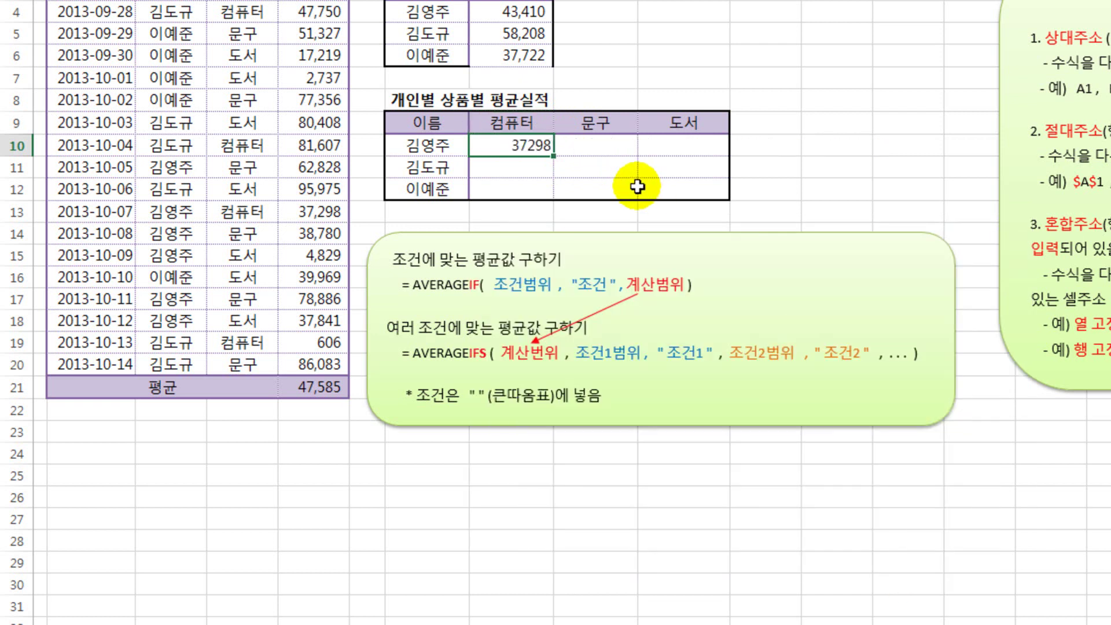
Step: Fill the H10 formula down to H12 without formatting
drag(554, 156, 551, 201)
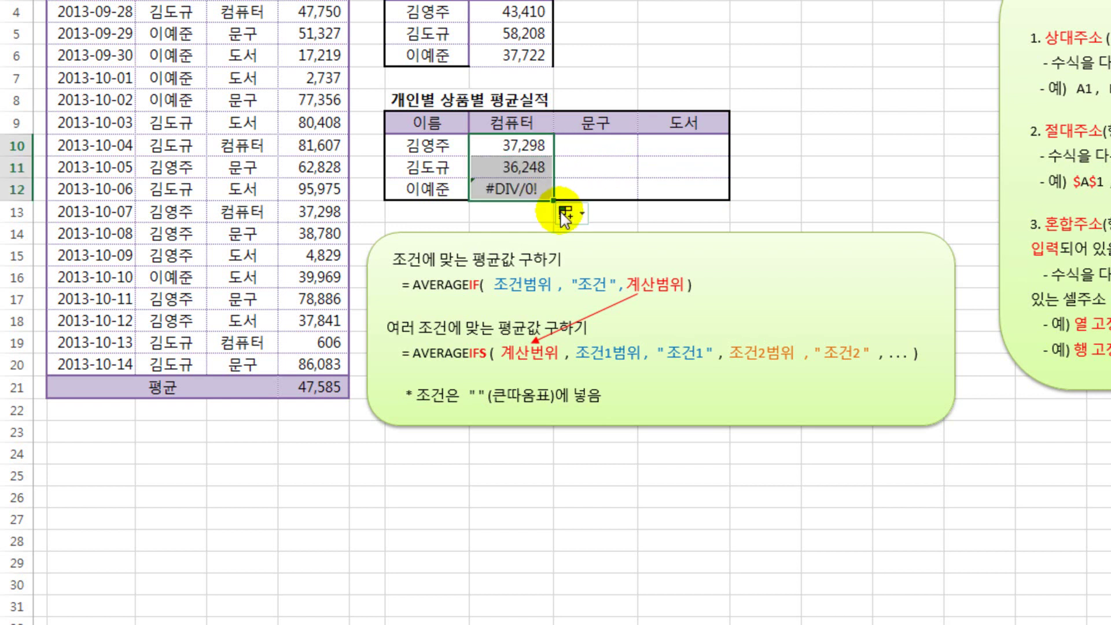
click(575, 218)
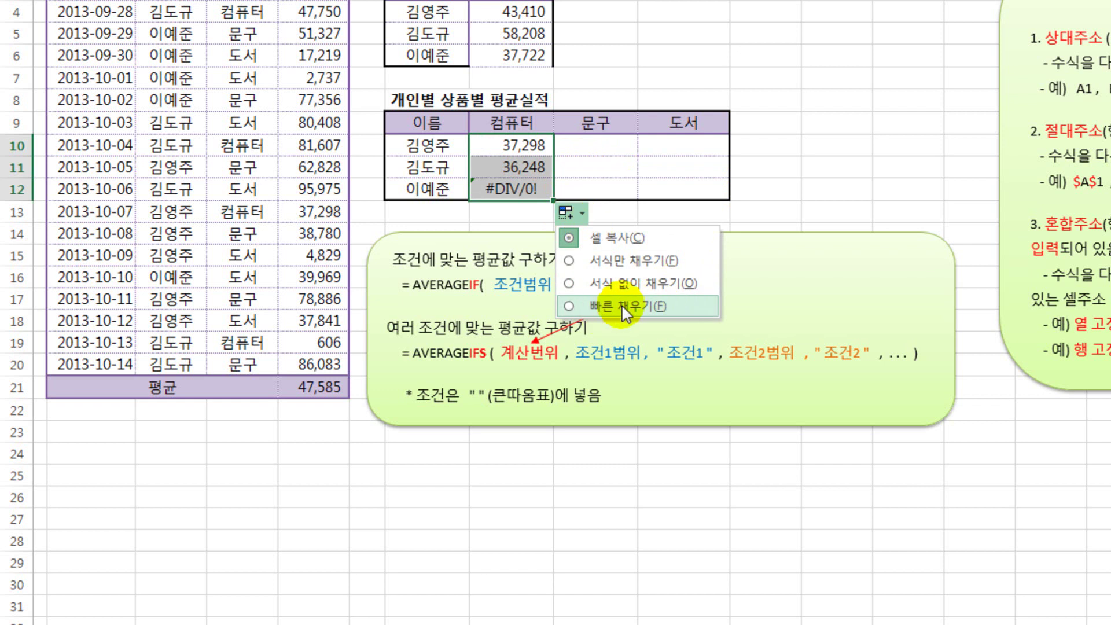
click(605, 293)
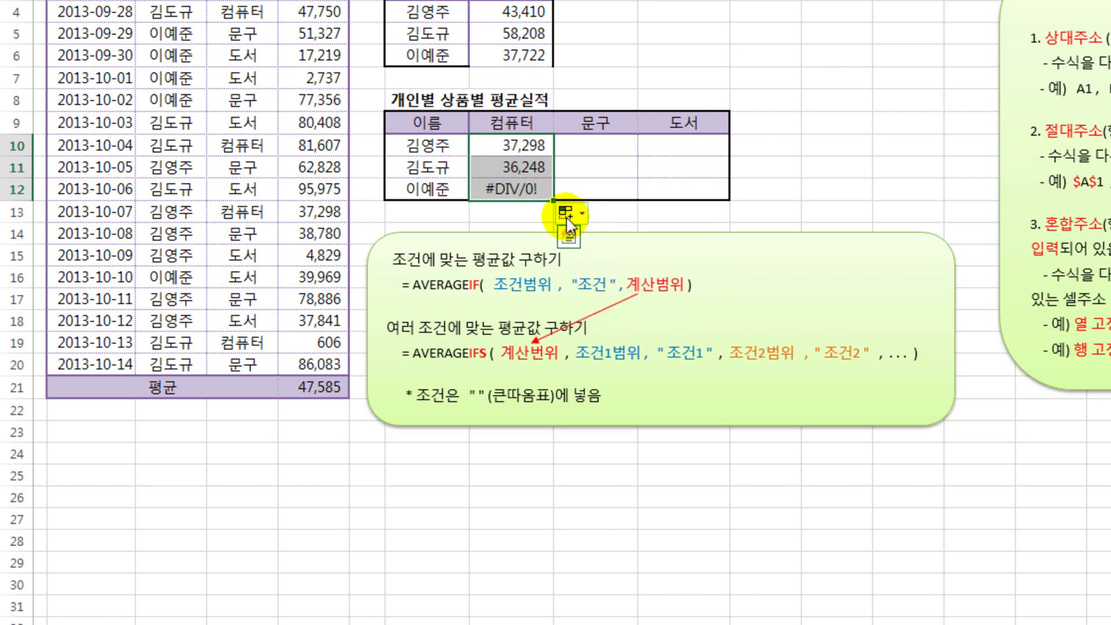
Step: Fill the formulas in H10:H12 across to column J without formatting
drag(557, 200, 722, 203)
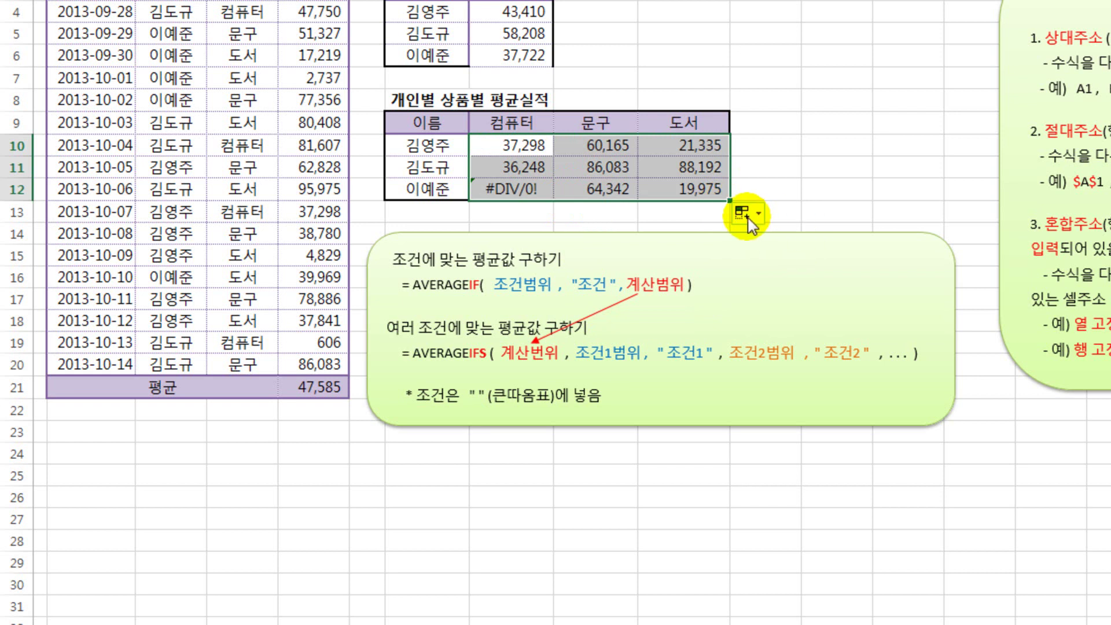
click(741, 212)
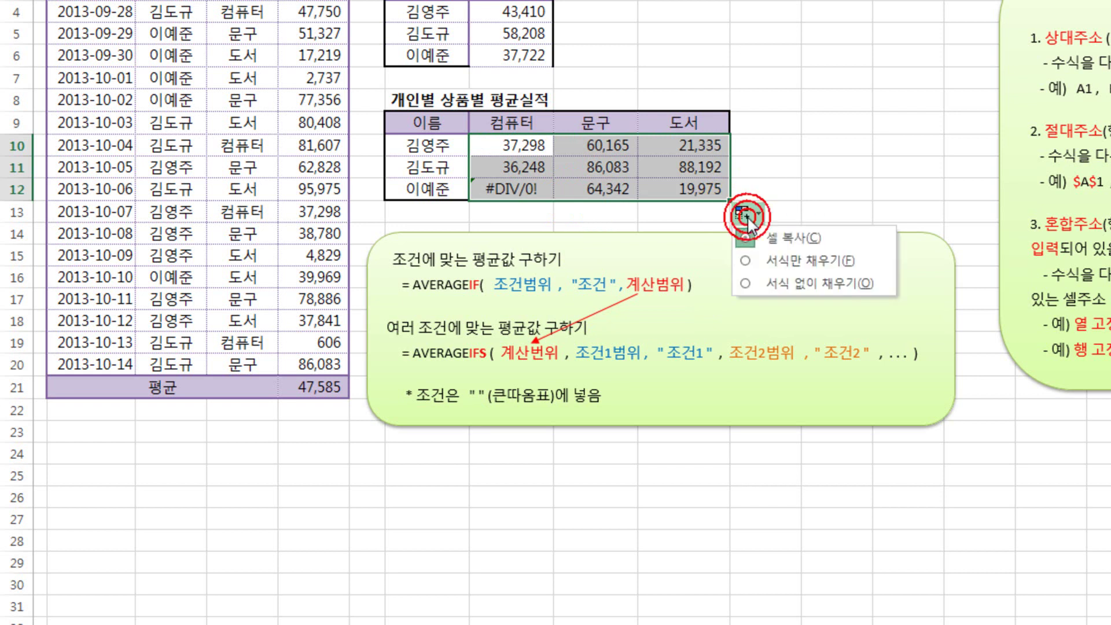
click(784, 282)
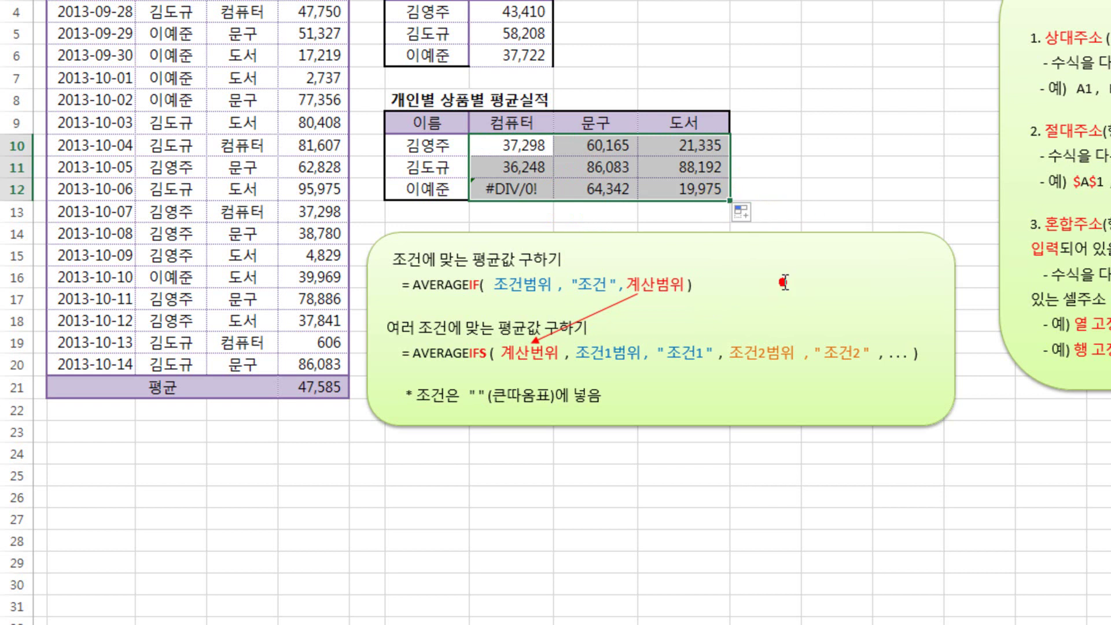
Step: Check the H12 result against the G12 person's name and product entries in C5:D8 and C16:D16
click(509, 189)
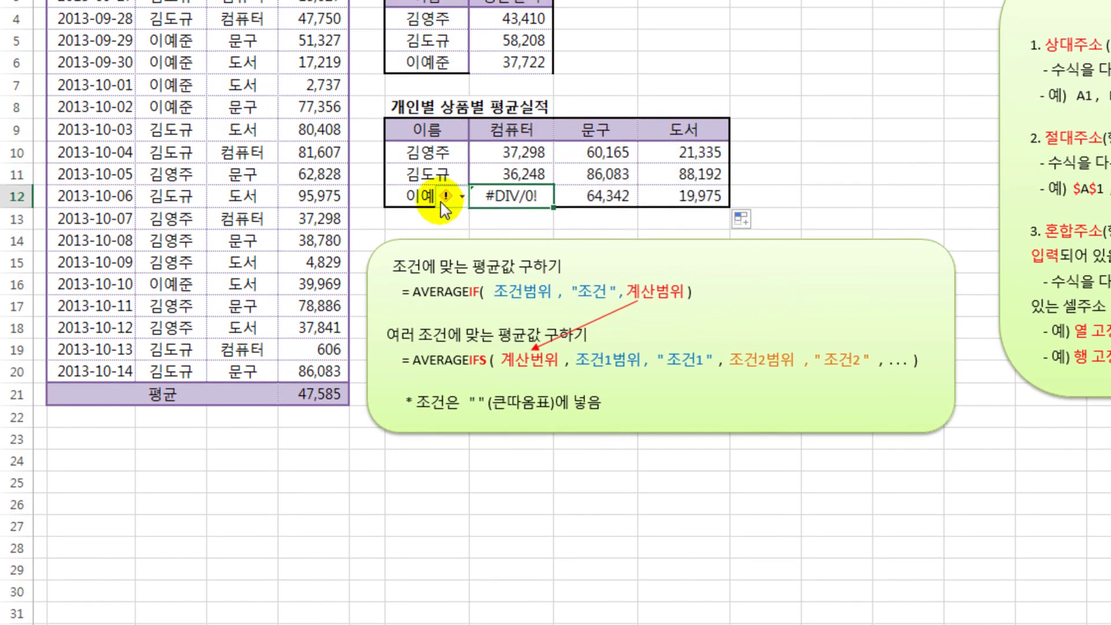
click(423, 189)
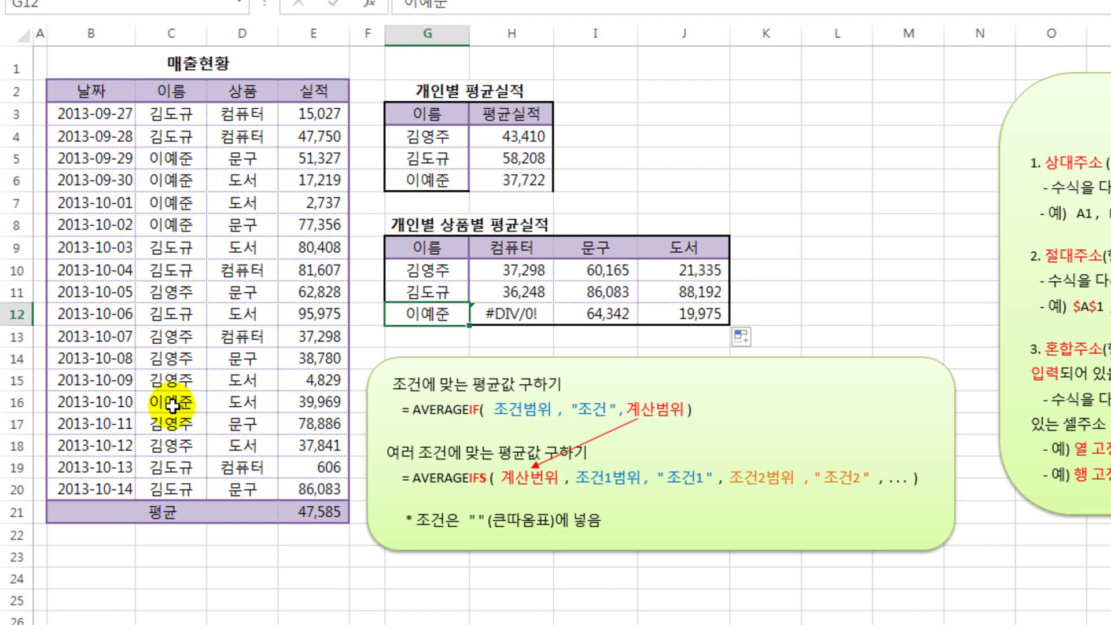
drag(162, 157, 247, 224)
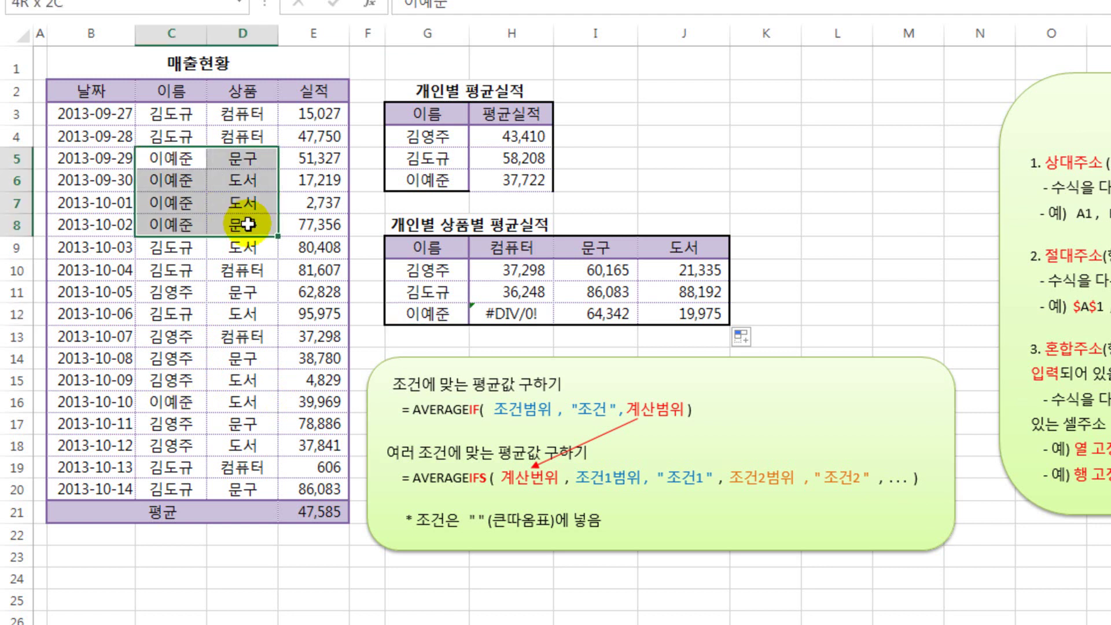
ctrl+drag(173, 402, 228, 404)
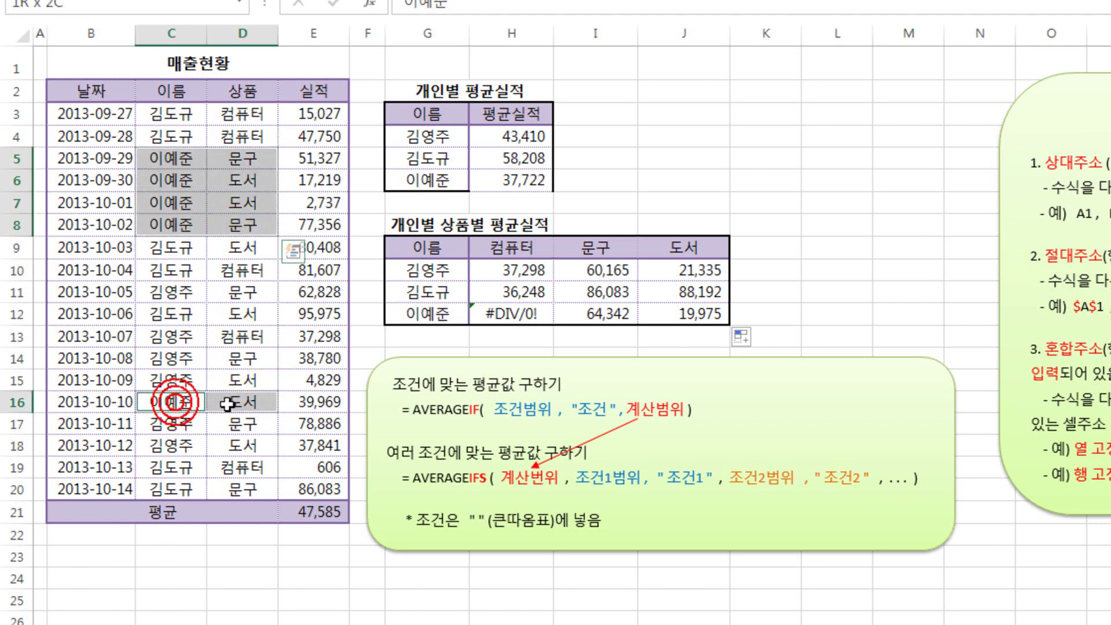